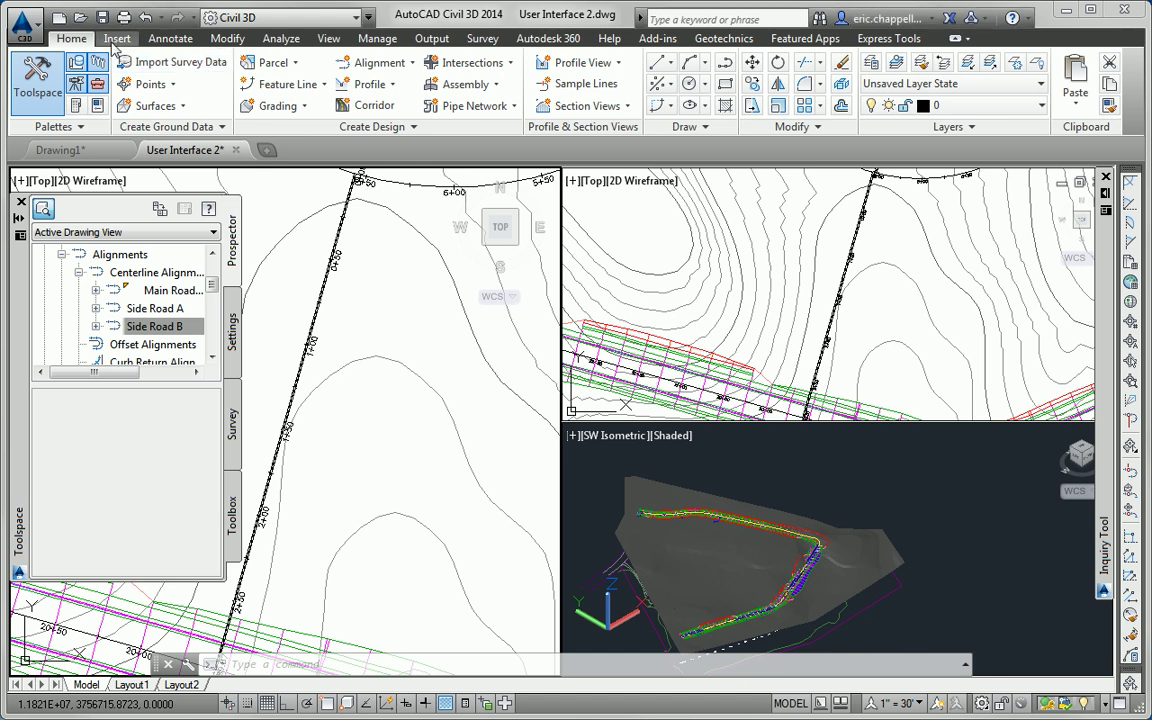
{"action": "left_click", "coordinate": [116, 39]}
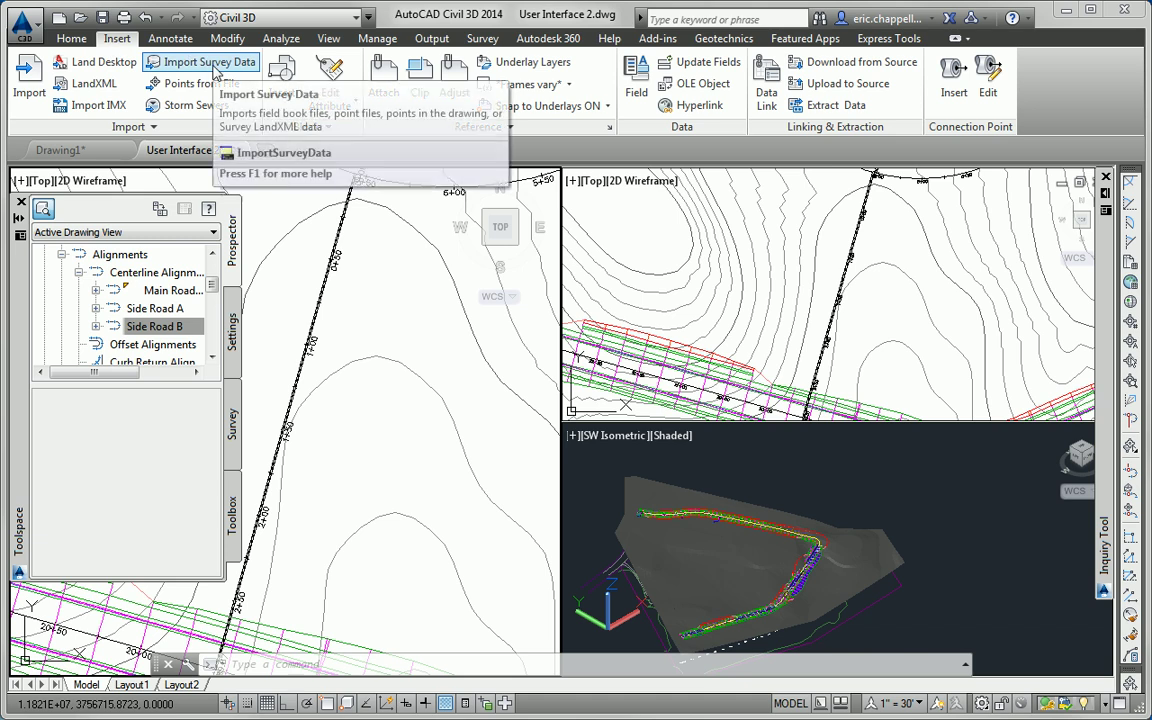
{"action": "left_click", "coordinate": [170, 40]}
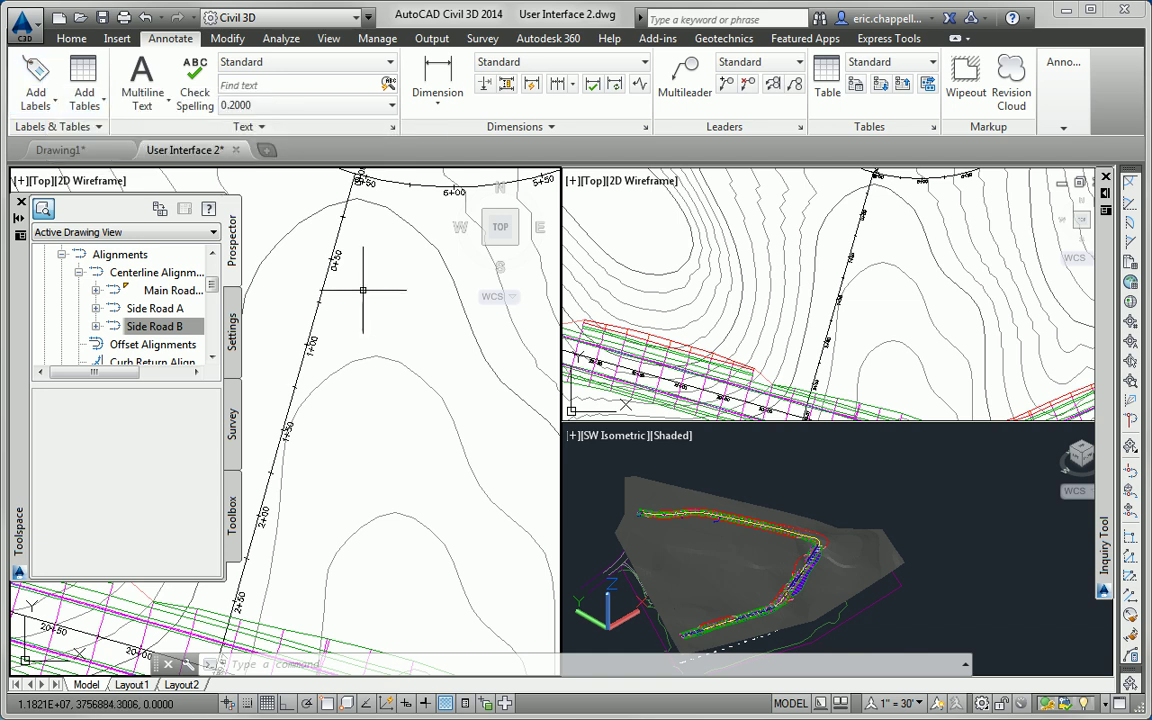
{"action": "left_click", "coordinate": [285, 40]}
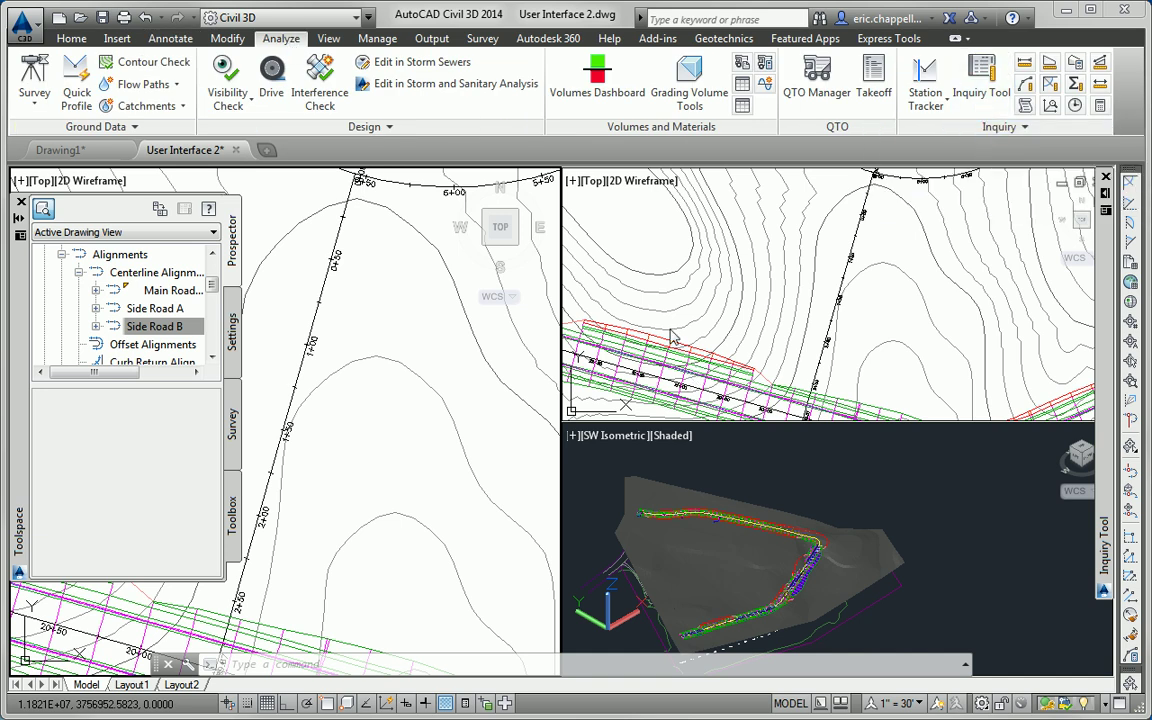
{"action": "left_click", "coordinate": [229, 40]}
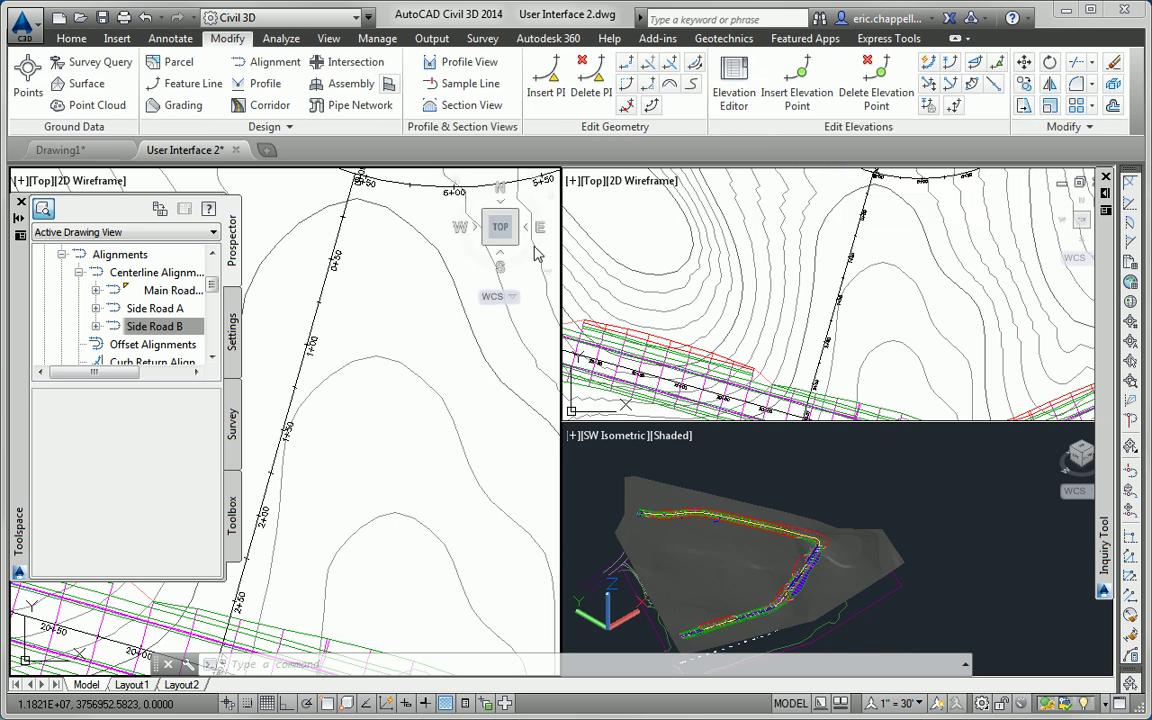
{"action": "left_click", "coordinate": [72, 40]}
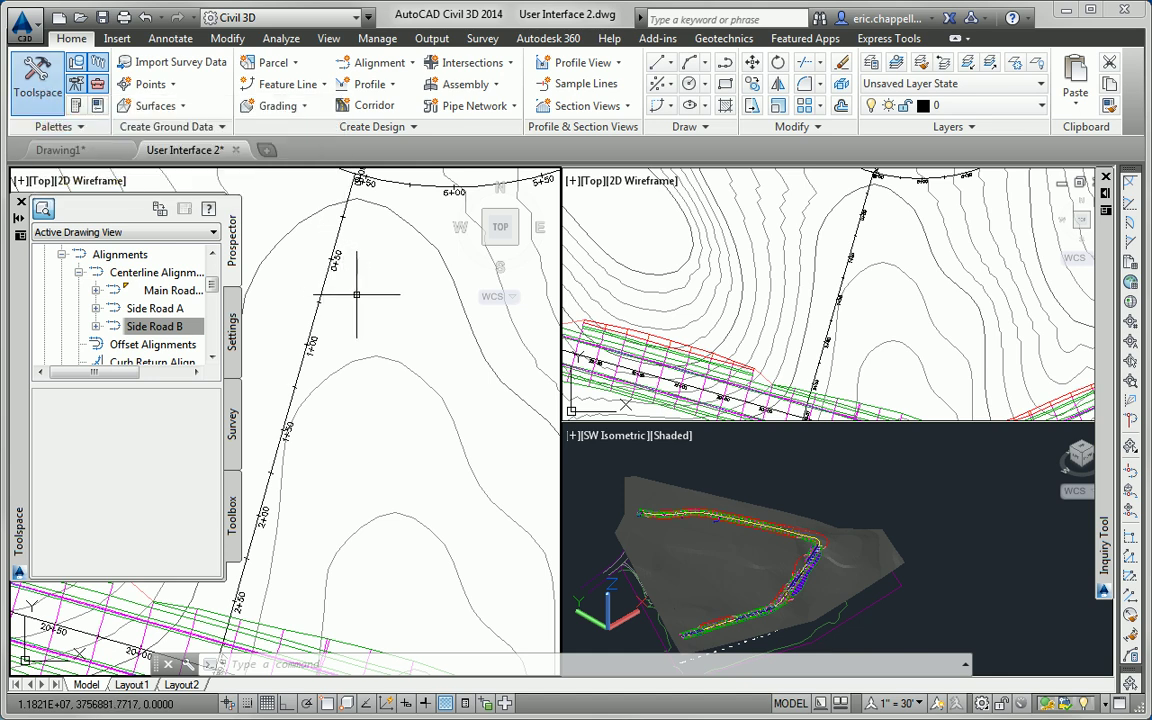
{"action": "left_click", "coordinate": [117, 38]}
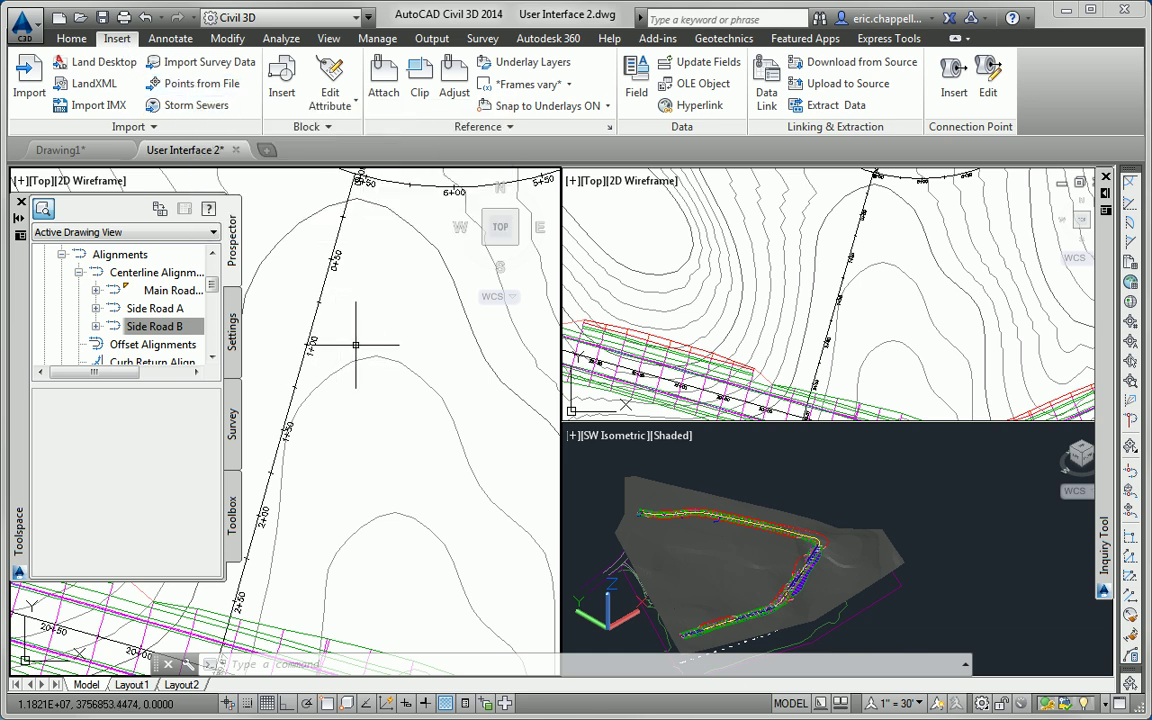
{"action": "mouse_move", "coordinate": [355, 345]}
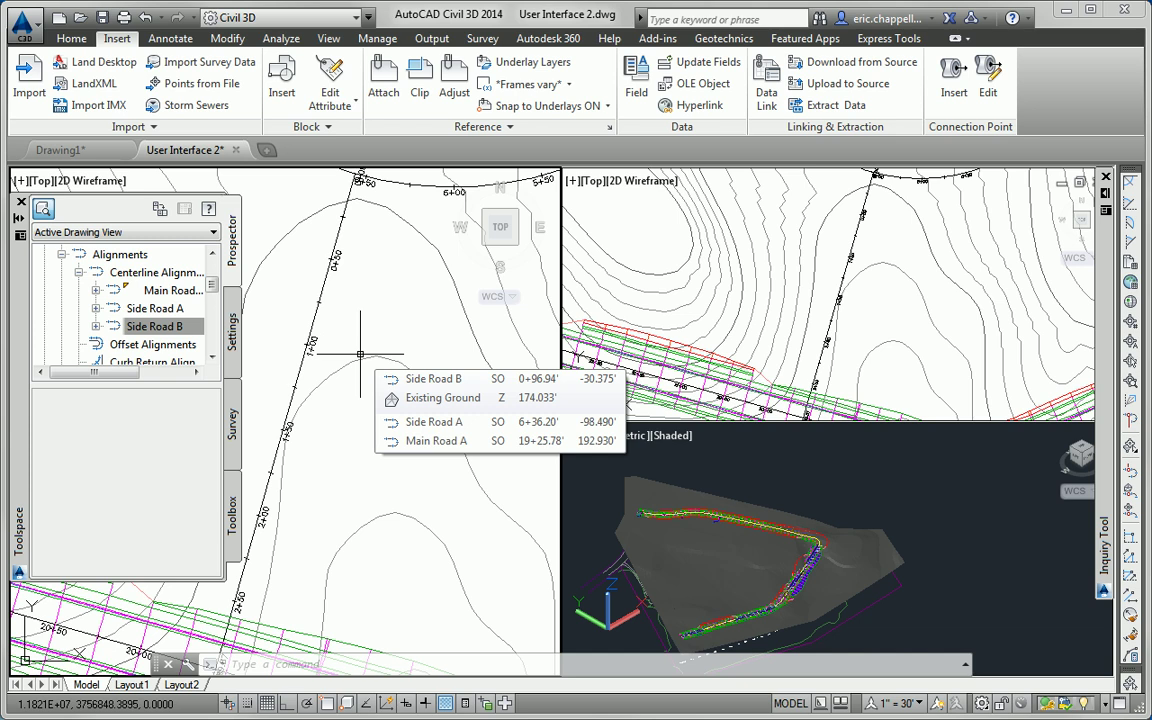
Close the User Interface 2 drawing without saving its changes and reopen User Interface 2.dwg from the Chapter 01 folder.
{"action": "left_click", "coordinate": [236, 150]}
{"action": "left_click", "coordinate": [655, 407]}
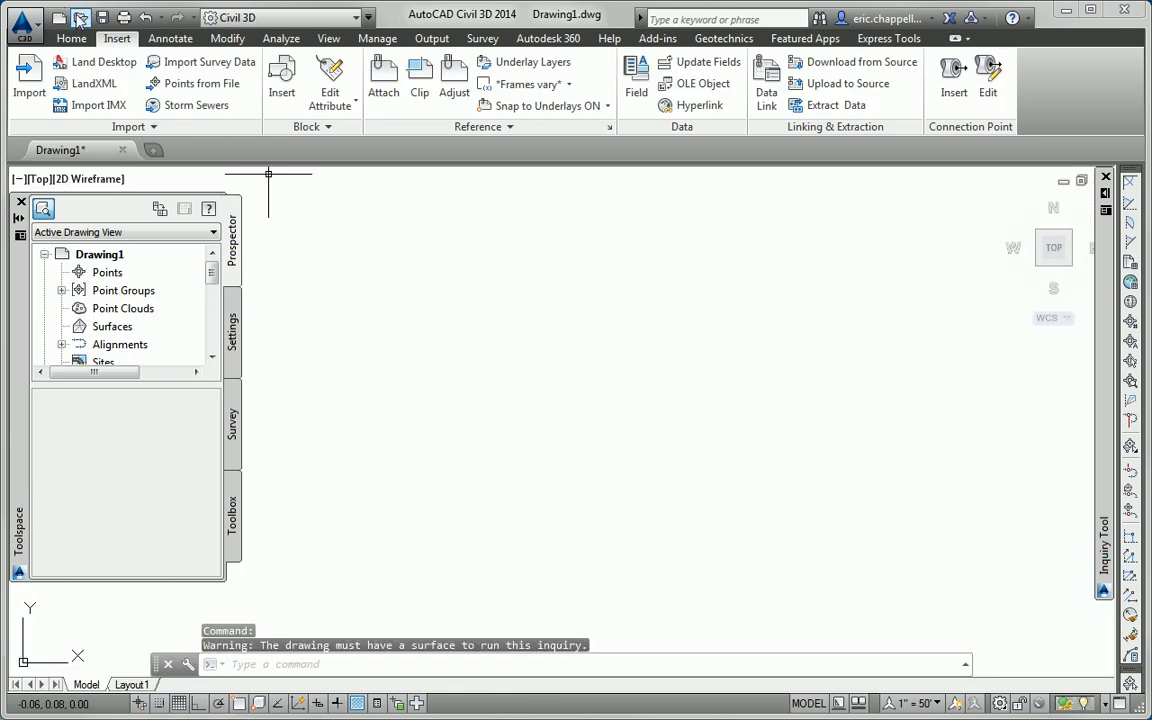
{"action": "left_click", "coordinate": [22, 24]}
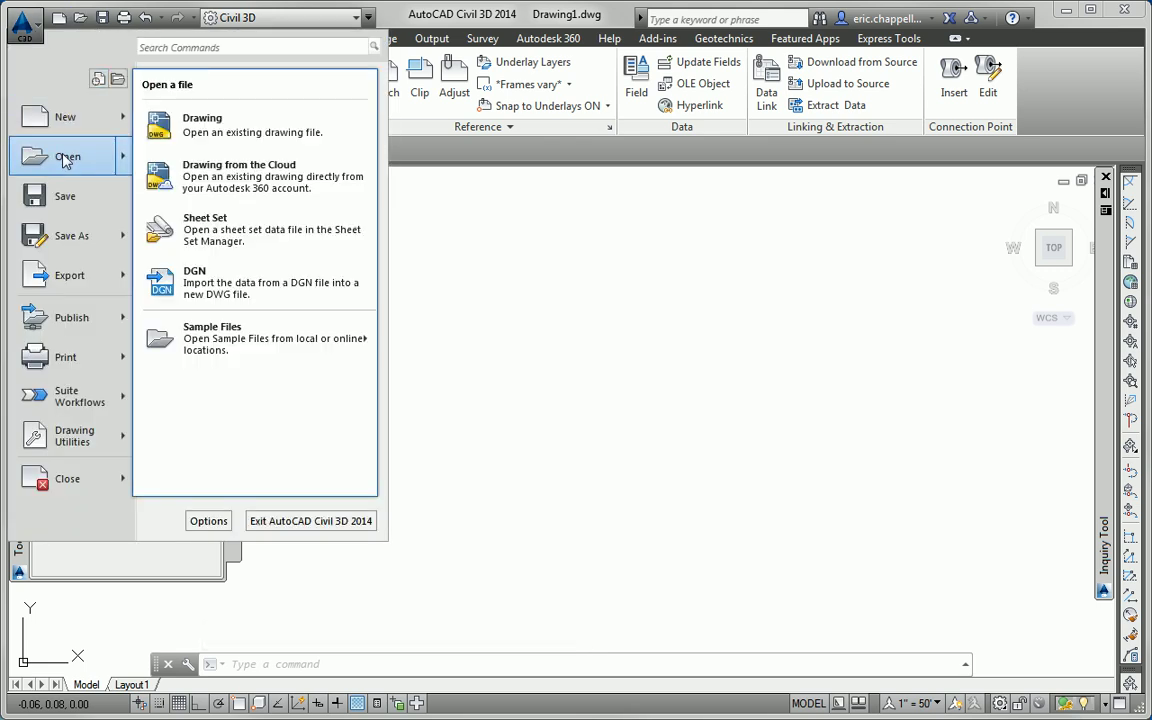
{"action": "left_click", "coordinate": [63, 152]}
{"action": "left_click", "coordinate": [470, 220]}
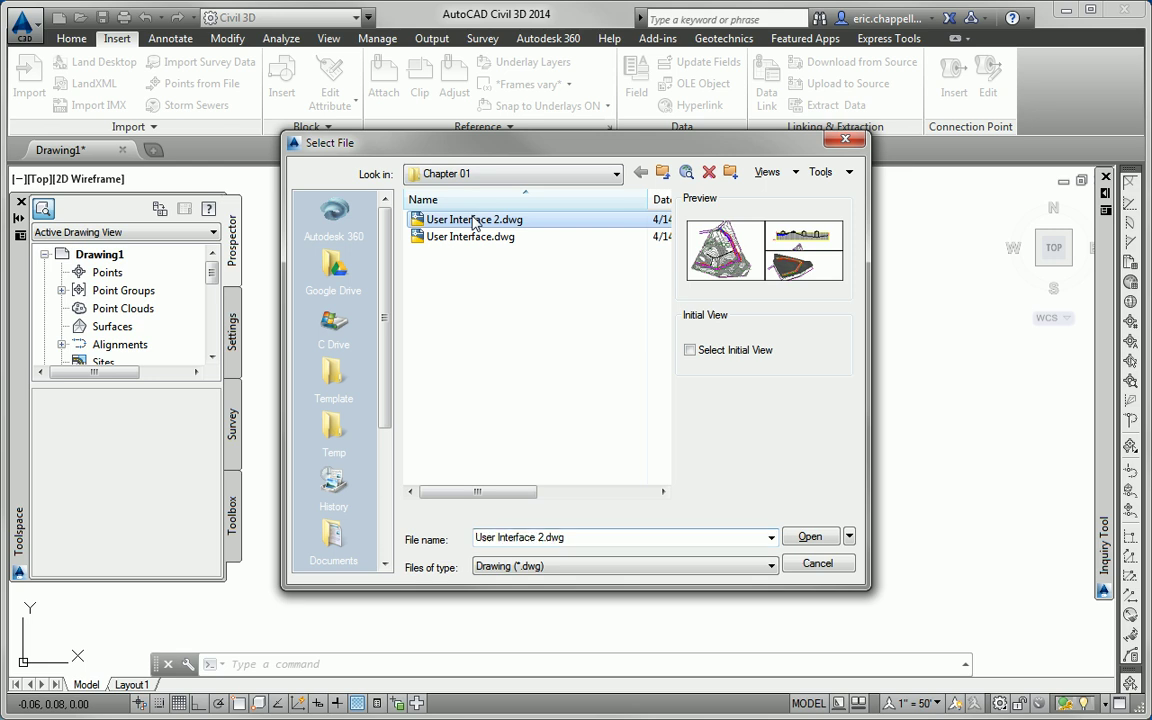
{"action": "left_click", "coordinate": [815, 537]}
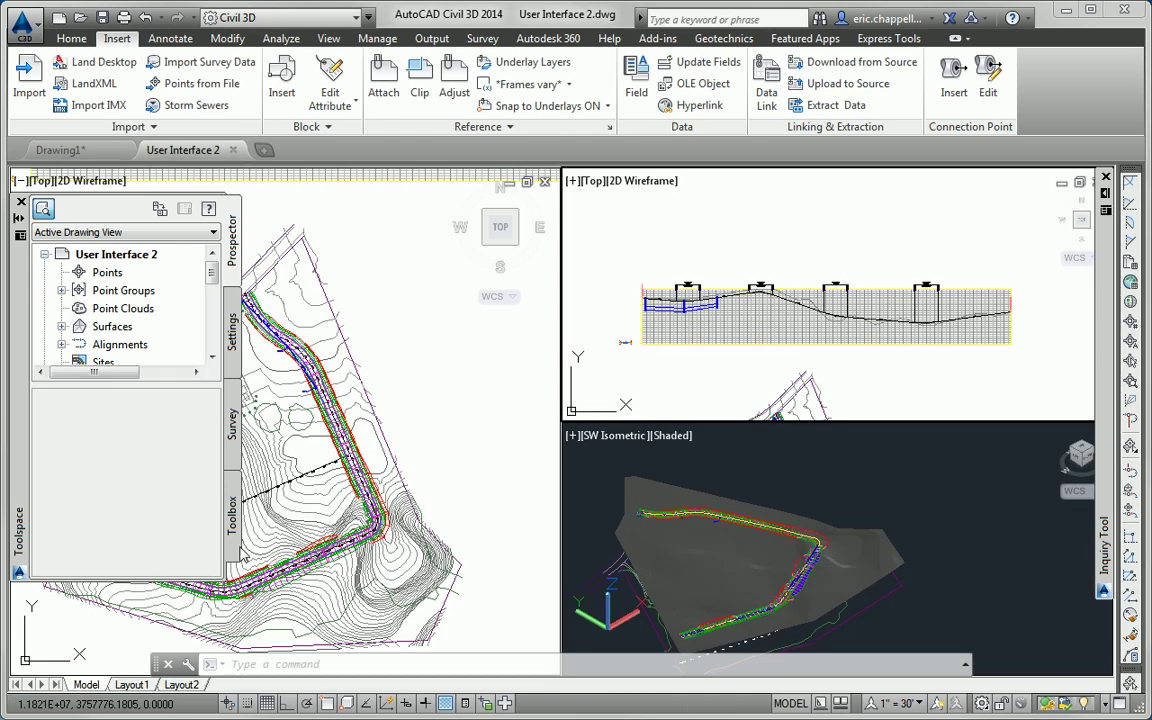
Draw three connected line segments with the LINE command in the empty area east of the road site in the plan view.
{"action": "left_click", "coordinate": [377, 666]}
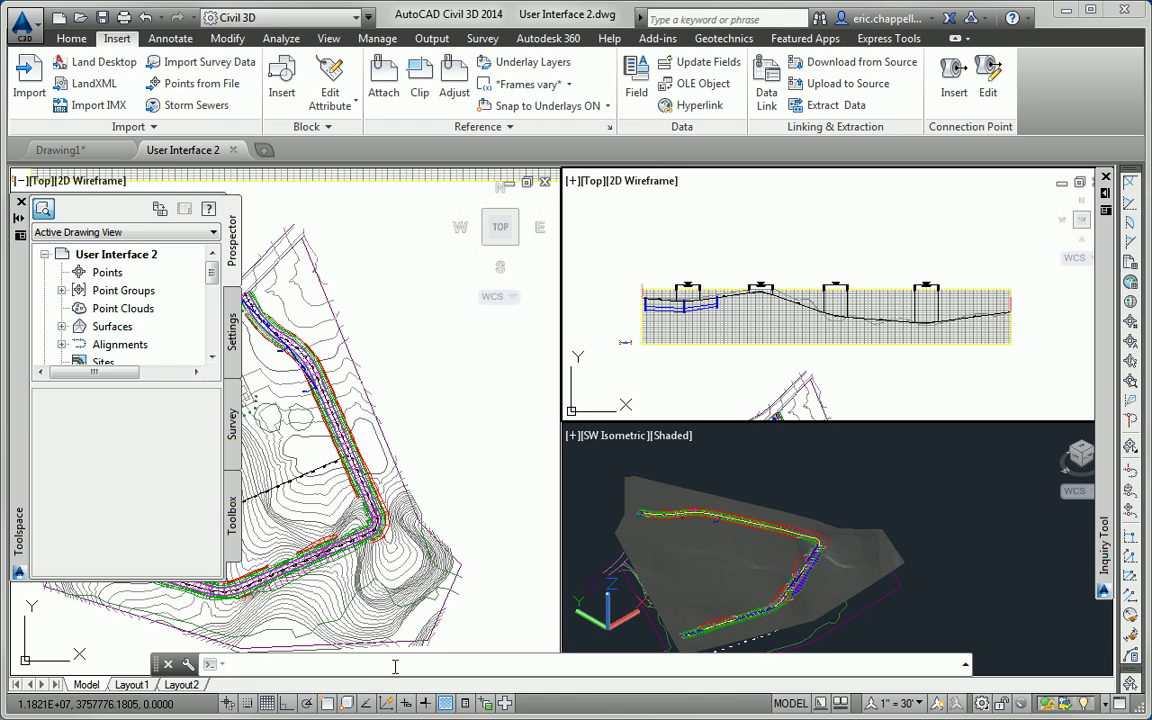
{"action": "type", "text": "line"}
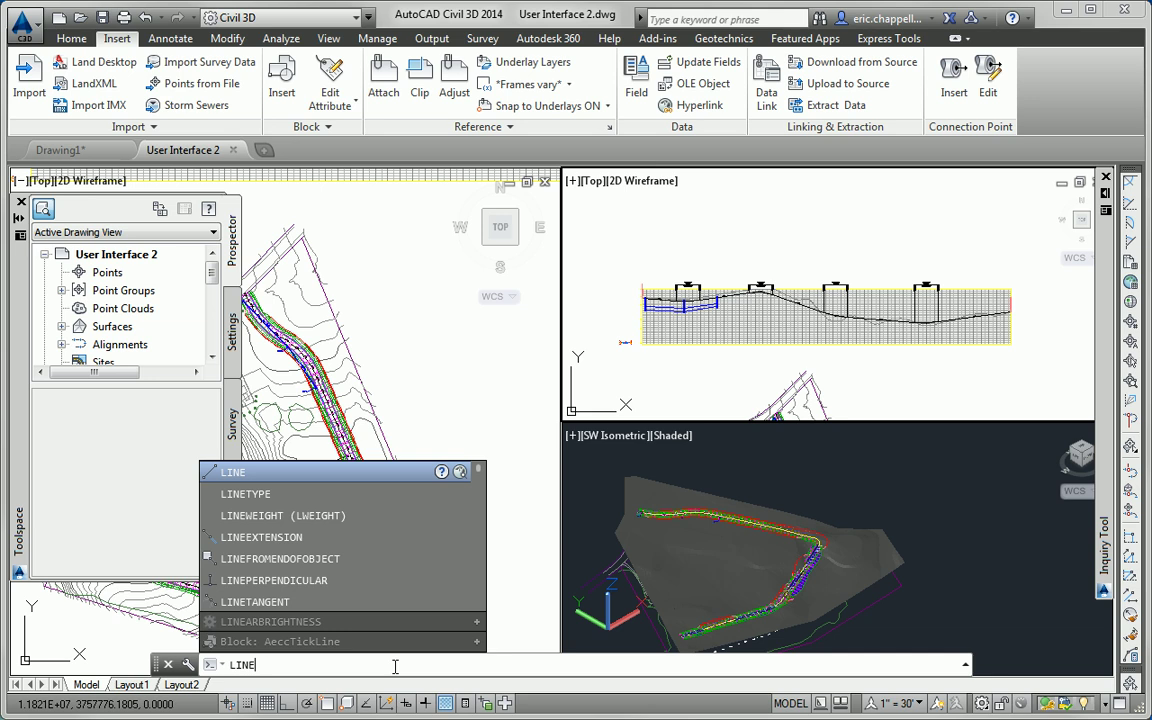
{"action": "key", "text": "Return"}
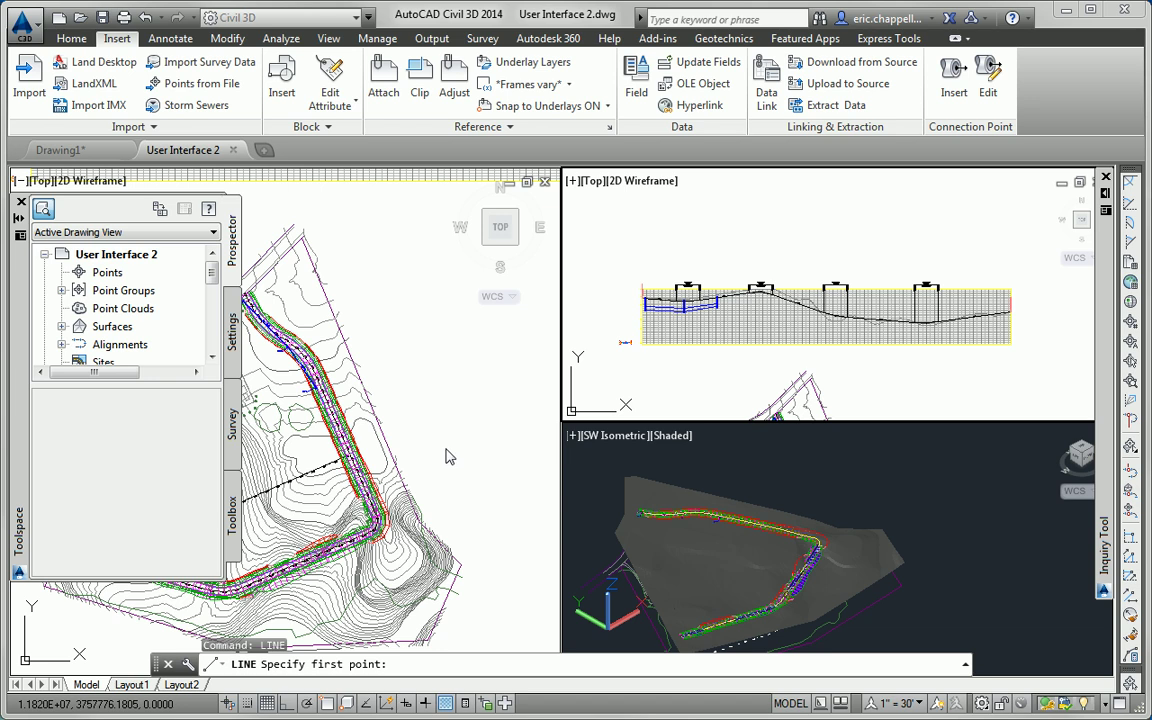
{"action": "left_click", "coordinate": [380, 306]}
{"action": "left_click", "coordinate": [435, 383]}
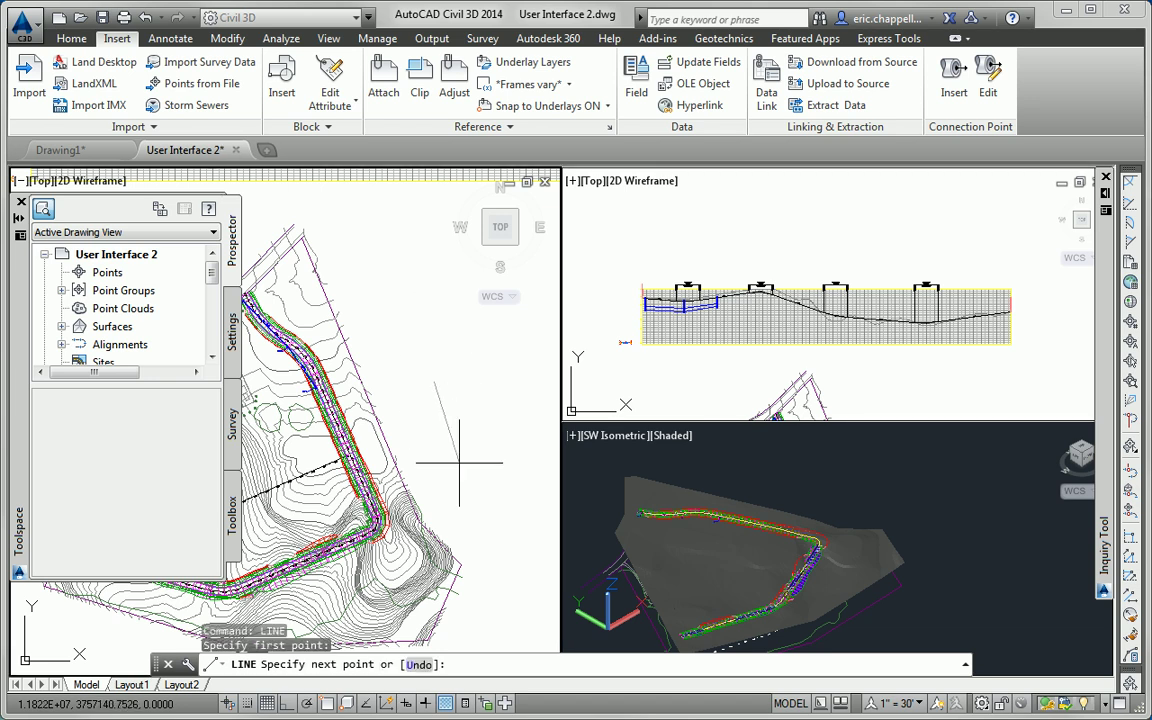
{"action": "left_click", "coordinate": [459, 472]}
{"action": "left_click", "coordinate": [497, 464]}
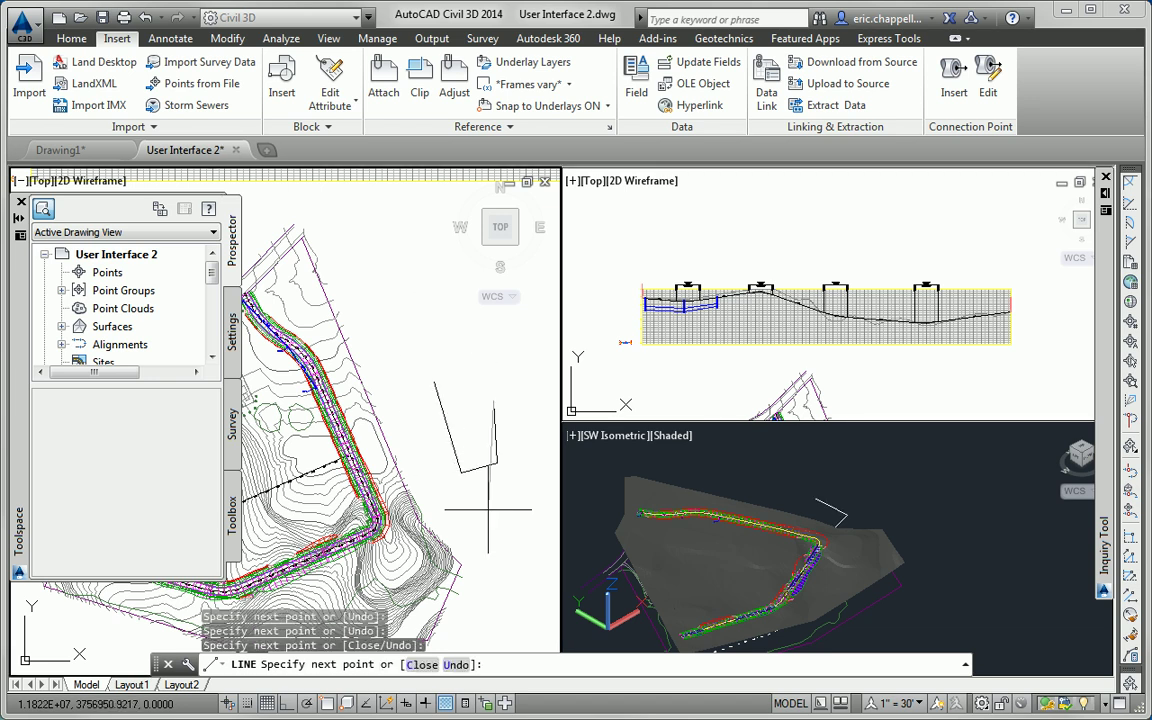
{"action": "left_click", "coordinate": [493, 401]}
{"action": "key", "text": "Escape"}
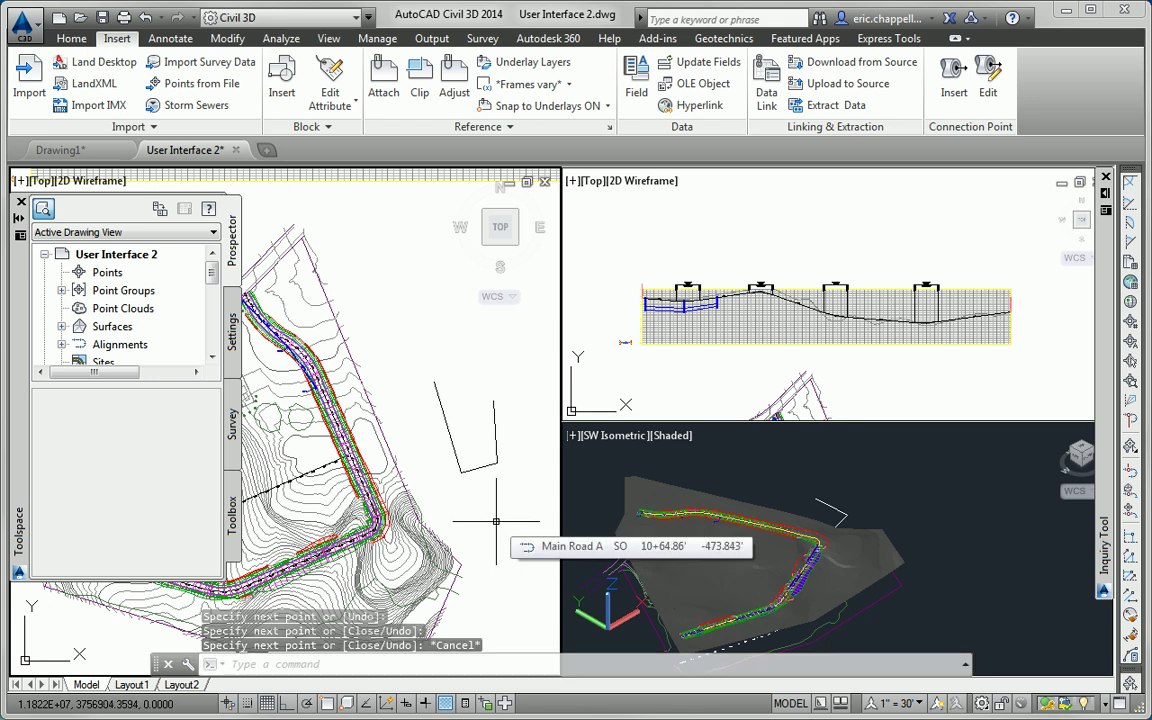
Hide the Toolspace and show it again.
{"action": "left_click", "coordinate": [71, 38]}
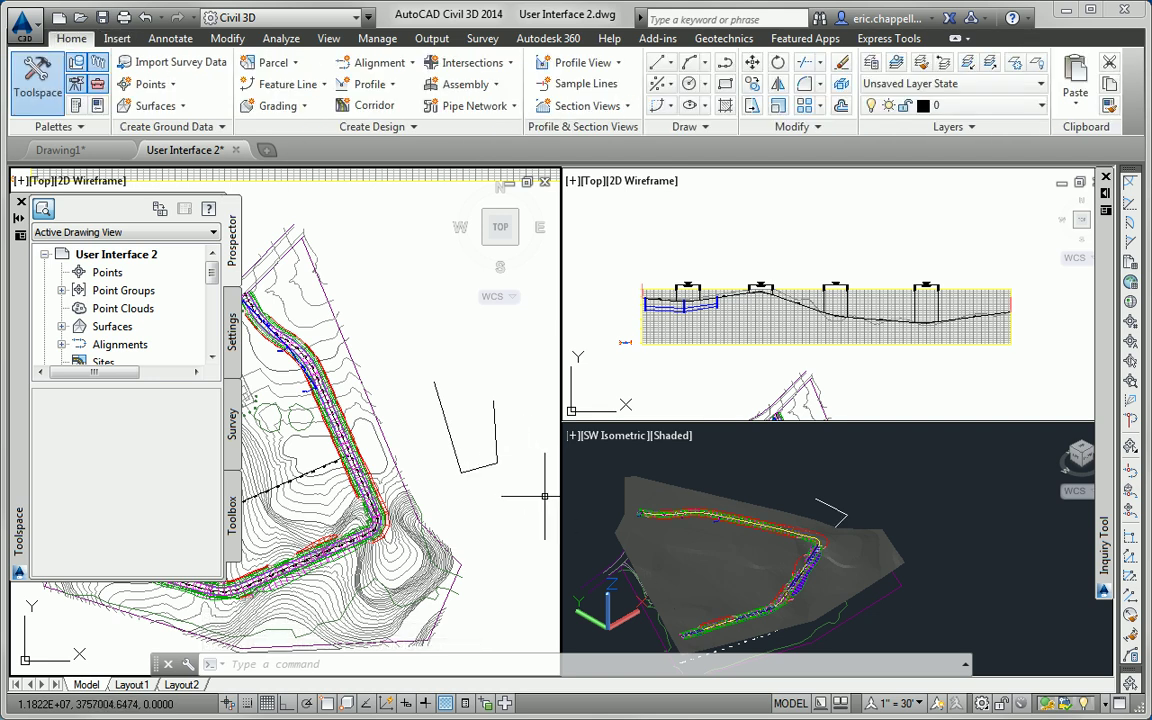
{"action": "left_click", "coordinate": [37, 80]}
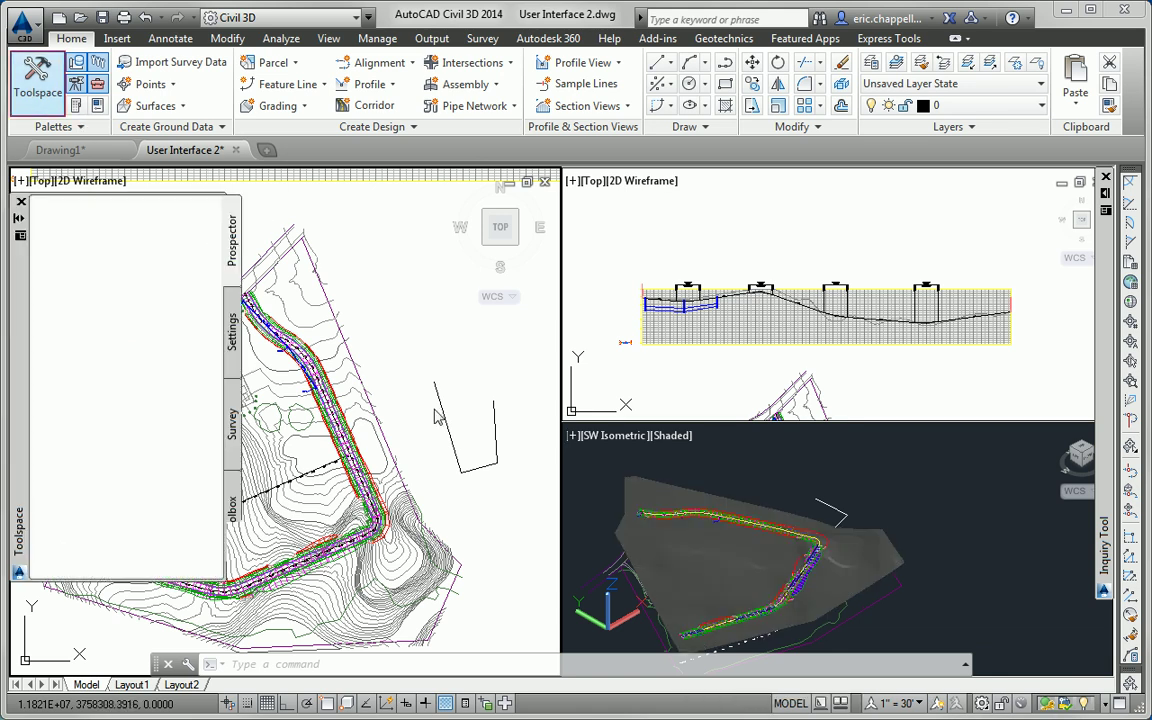
{"action": "left_click", "coordinate": [45, 95]}
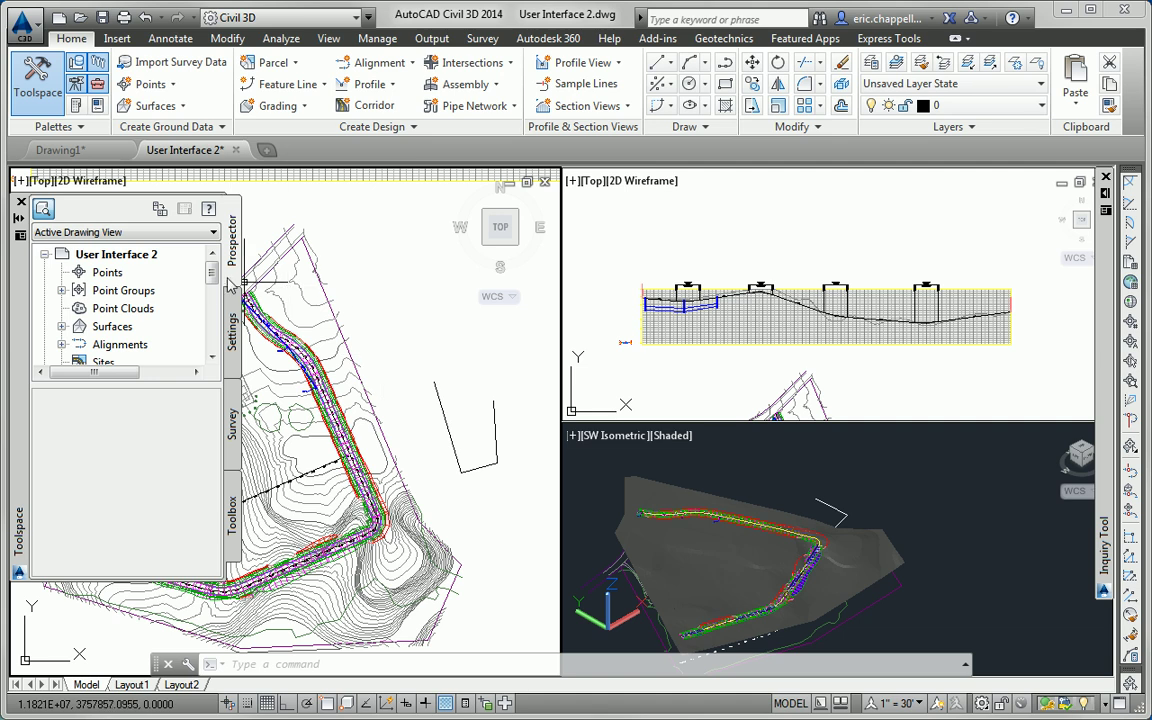
Find the Side Road B centerline alignment in the Prospector tree and zoom the plan view to it.
{"action": "left_click_drag", "start_coordinate": [210, 274], "coordinate": [210, 283]}
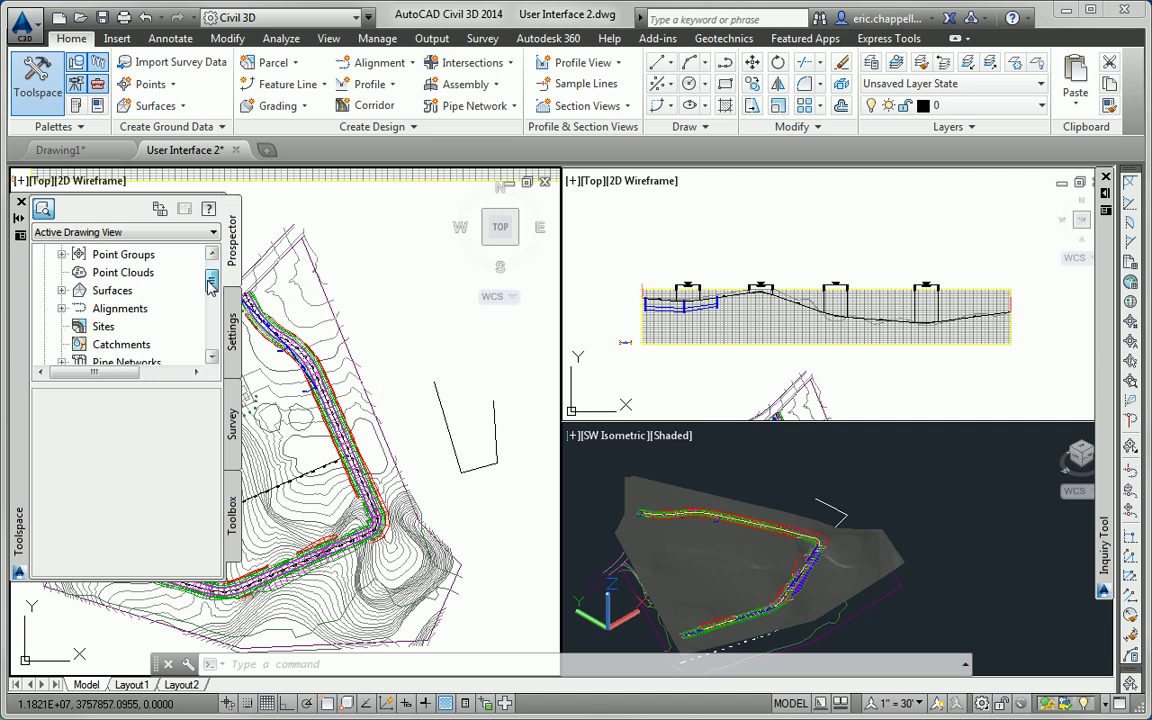
{"action": "left_click", "coordinate": [61, 308]}
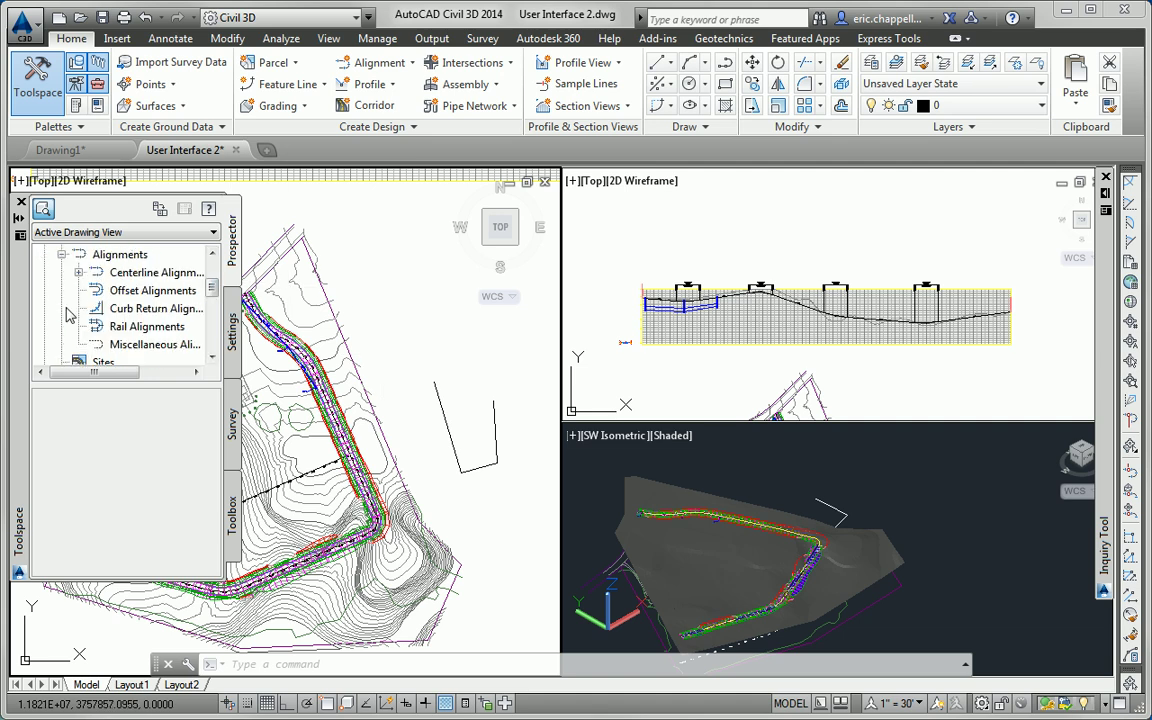
{"action": "left_click", "coordinate": [78, 272]}
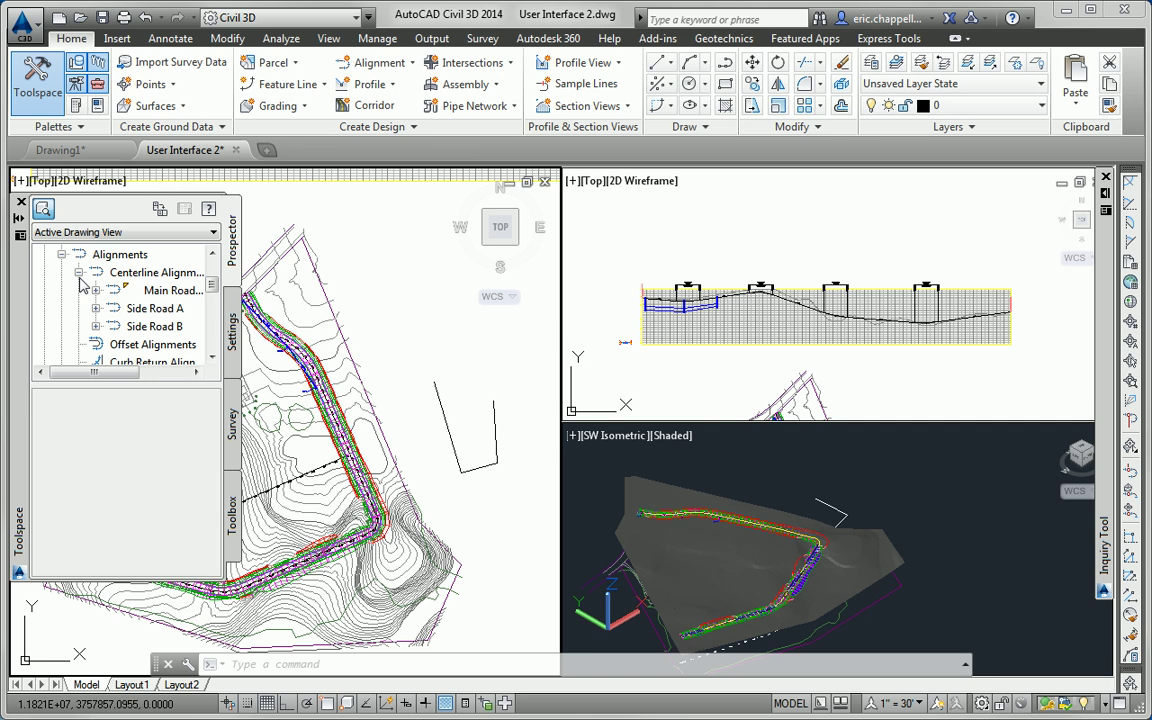
{"action": "right_click", "coordinate": [138, 330]}
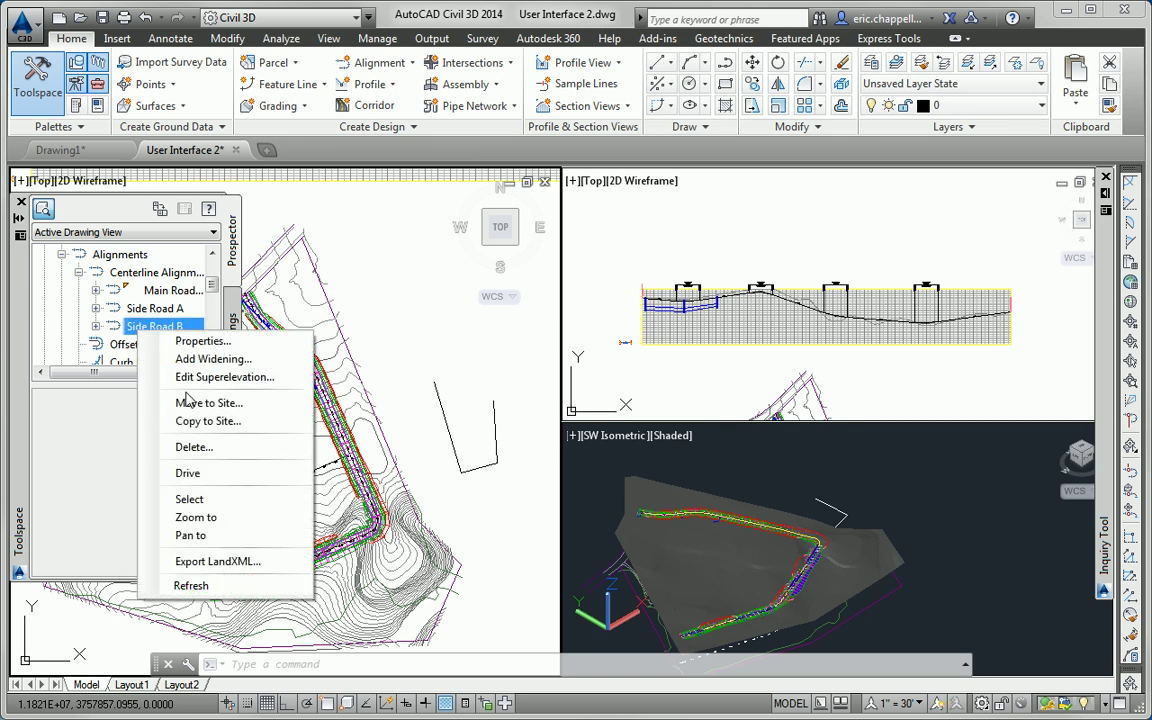
{"action": "left_click", "coordinate": [215, 518]}
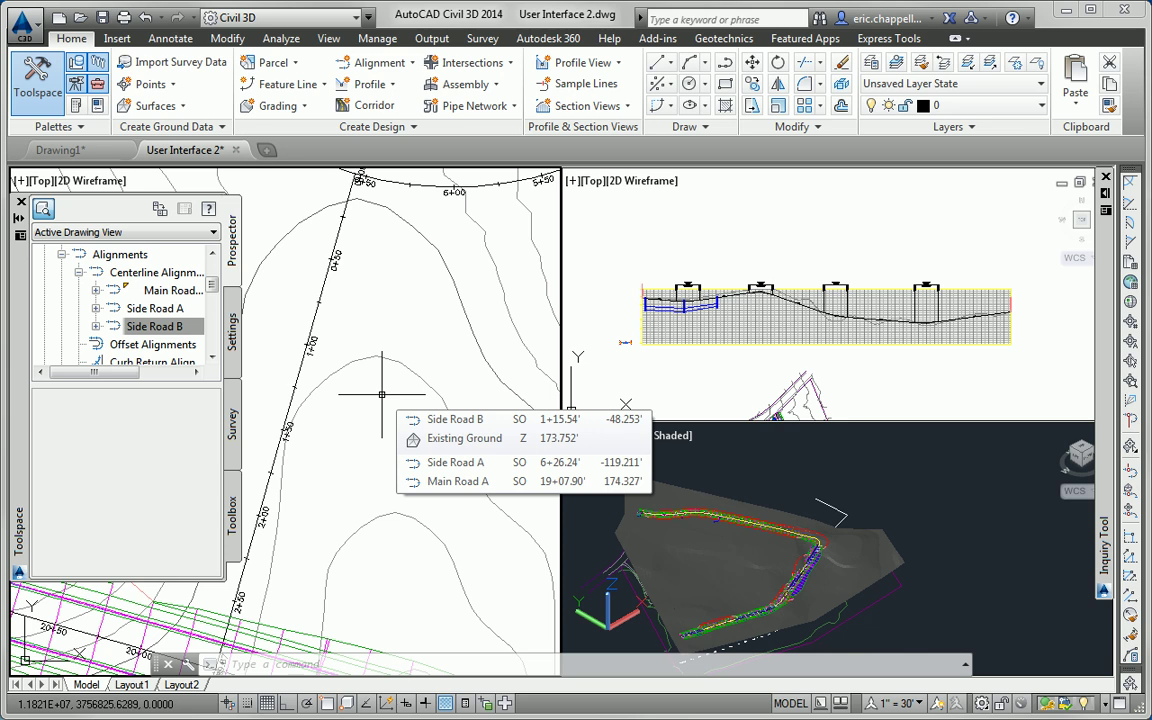
Draw a single line in the empty area above the three-segment linework using Bearing Distance: quadrant 1 - NE, bearing 45, distance 250.
{"action": "scroll", "coordinate": [337, 399], "scroll_direction": "down", "scroll_amount": 5}
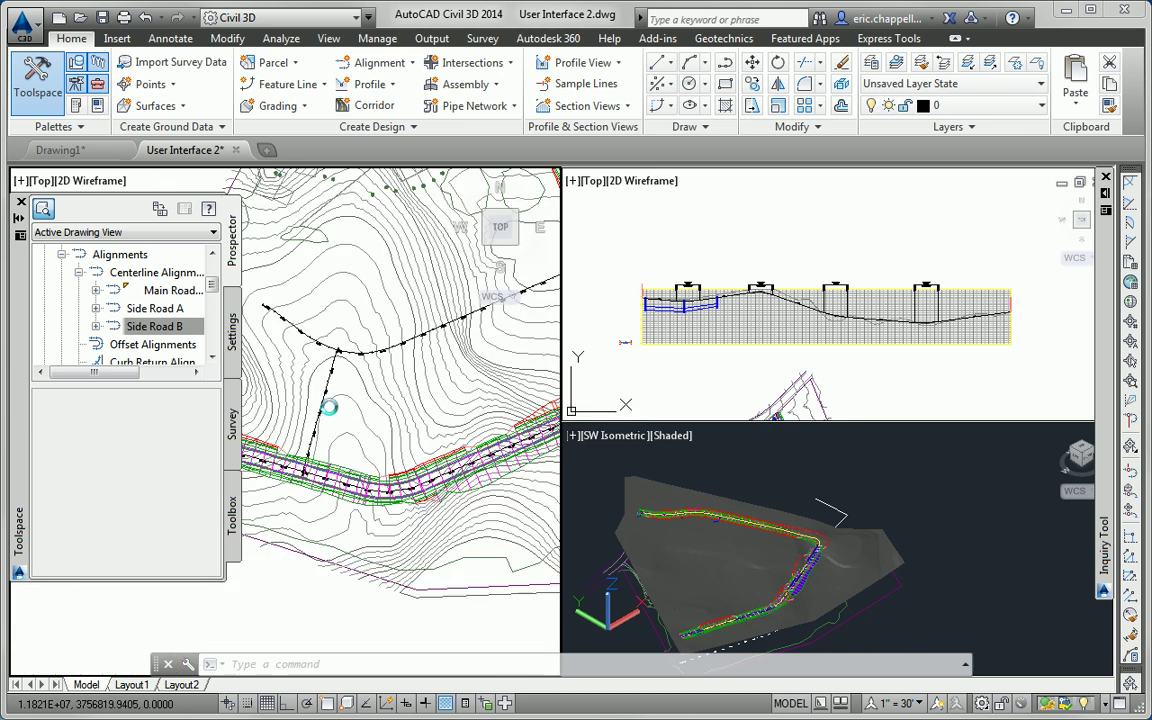
{"action": "middle_click_drag", "start_coordinate": [415, 353], "coordinate": [228, 454]}
{"action": "middle_click_drag", "start_coordinate": [404, 360], "coordinate": [350, 470]}
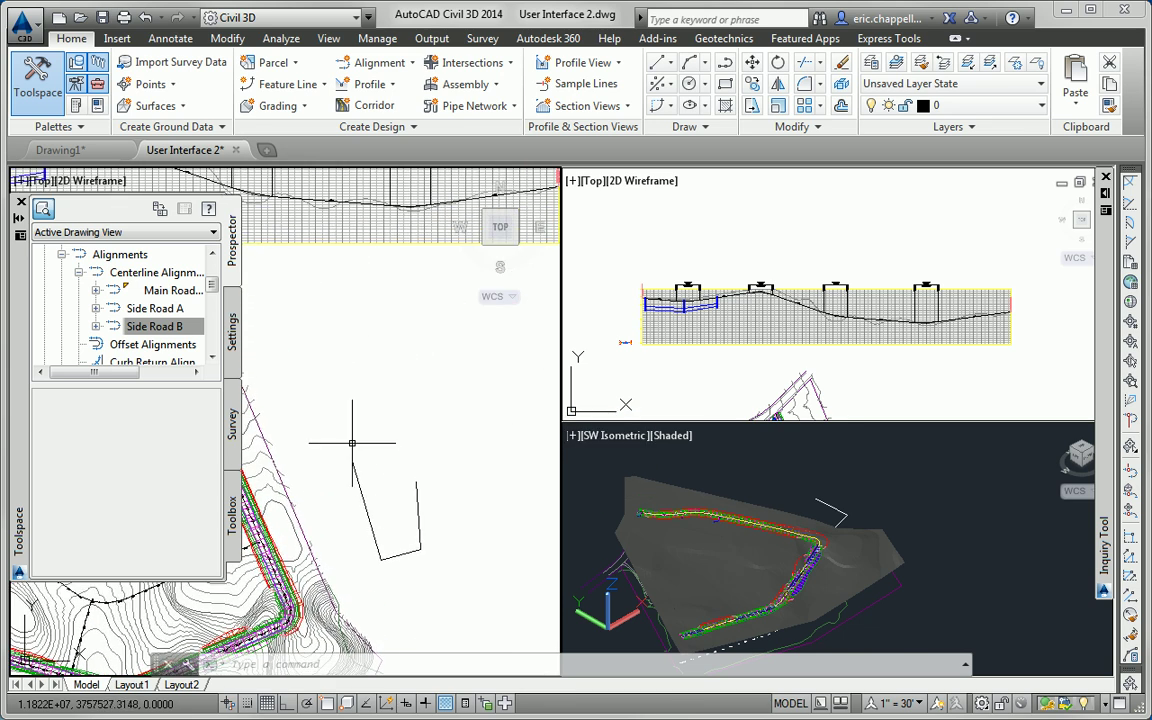
{"action": "left_click", "coordinate": [290, 665]}
{"action": "type", "text": "line"}
{"action": "key", "text": "Return"}
{"action": "left_click", "coordinate": [340, 376]}
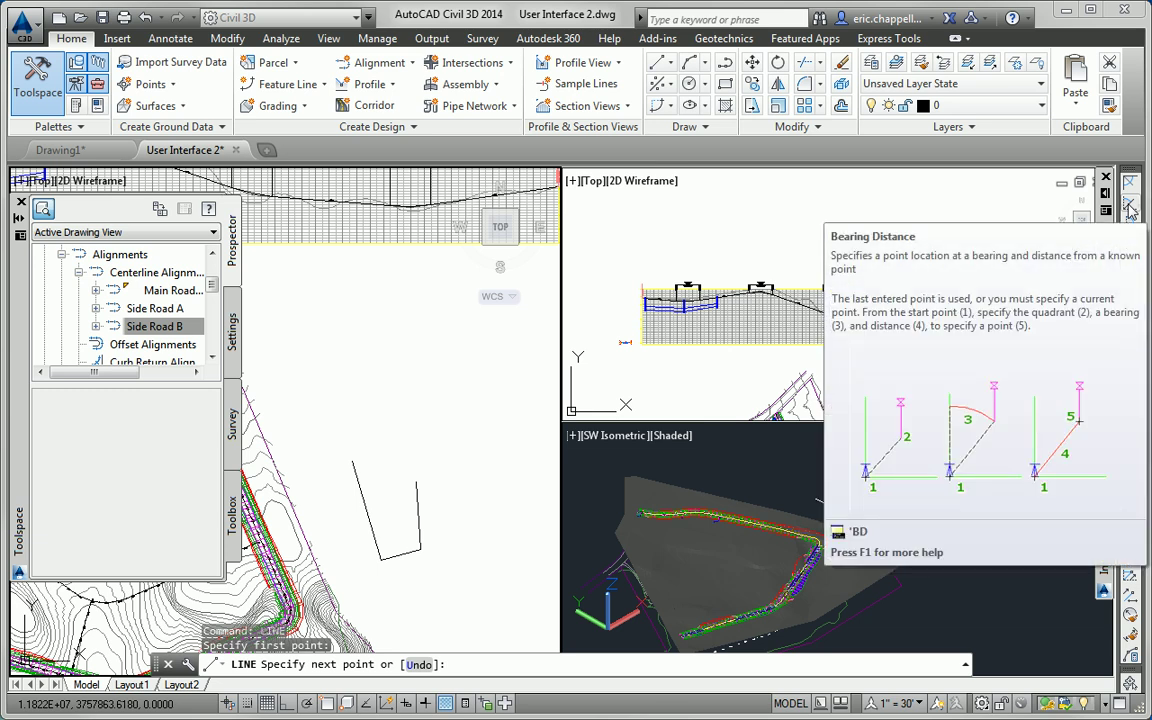
{"action": "left_click", "coordinate": [1130, 210]}
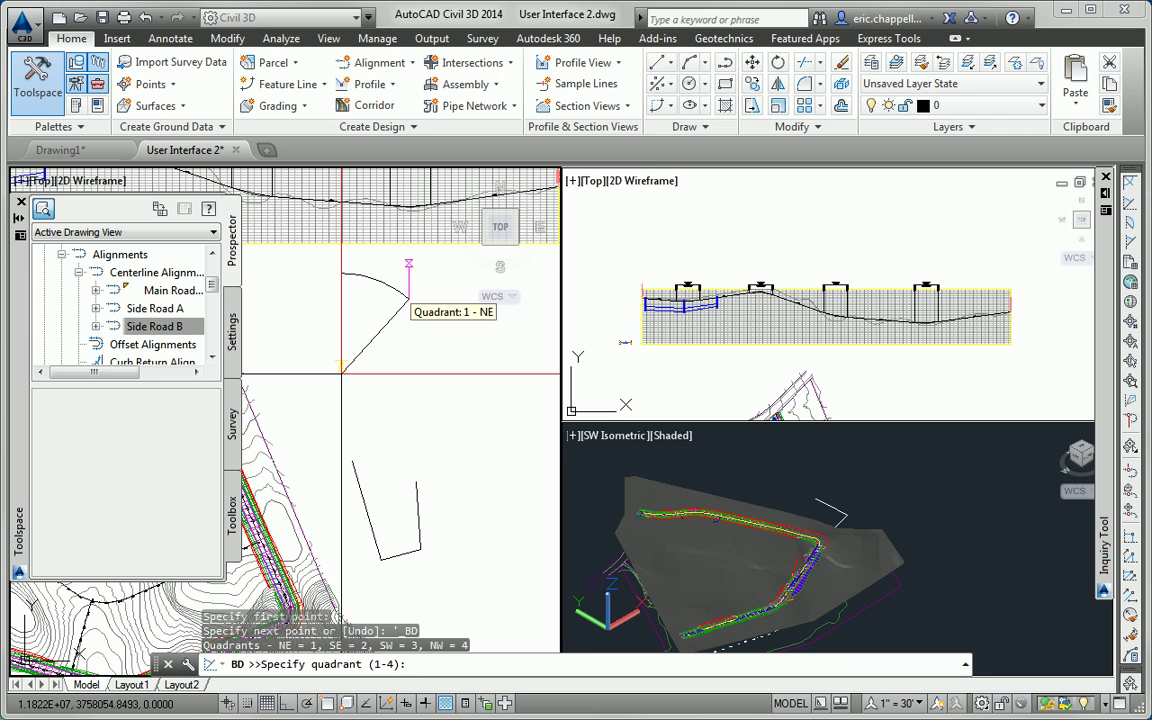
{"action": "left_click", "coordinate": [406, 296]}
{"action": "type", "text": "45"}
{"action": "key", "text": "Return"}
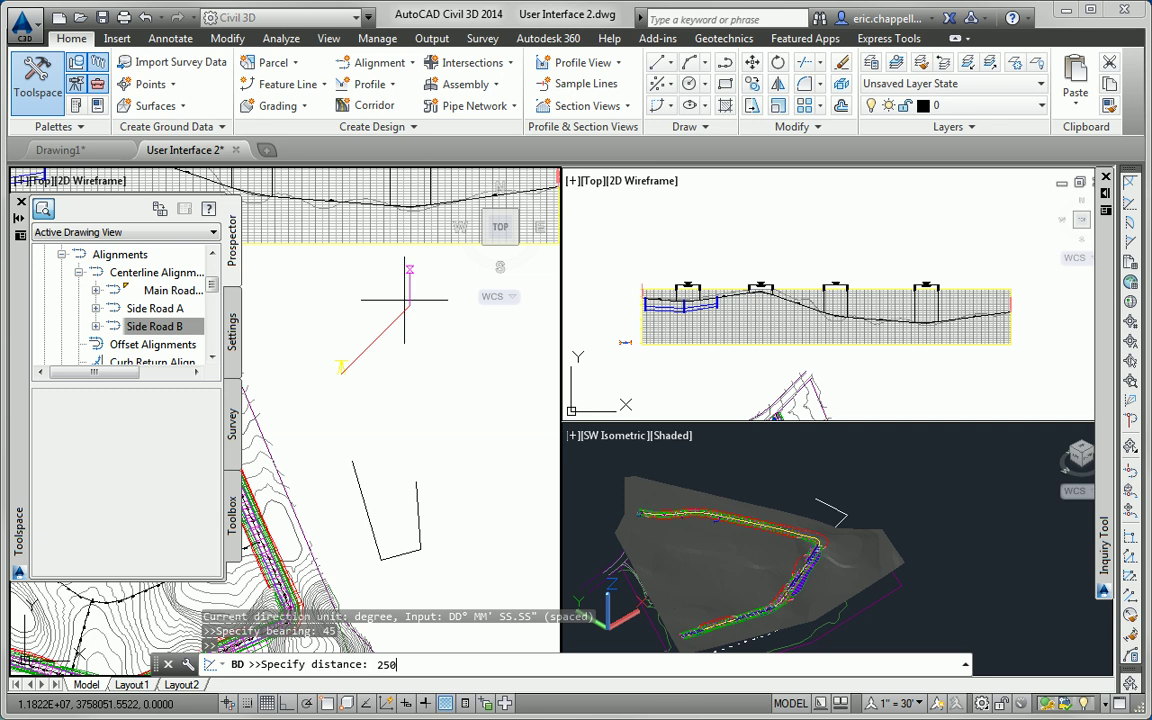
{"action": "key", "text": "Return"}
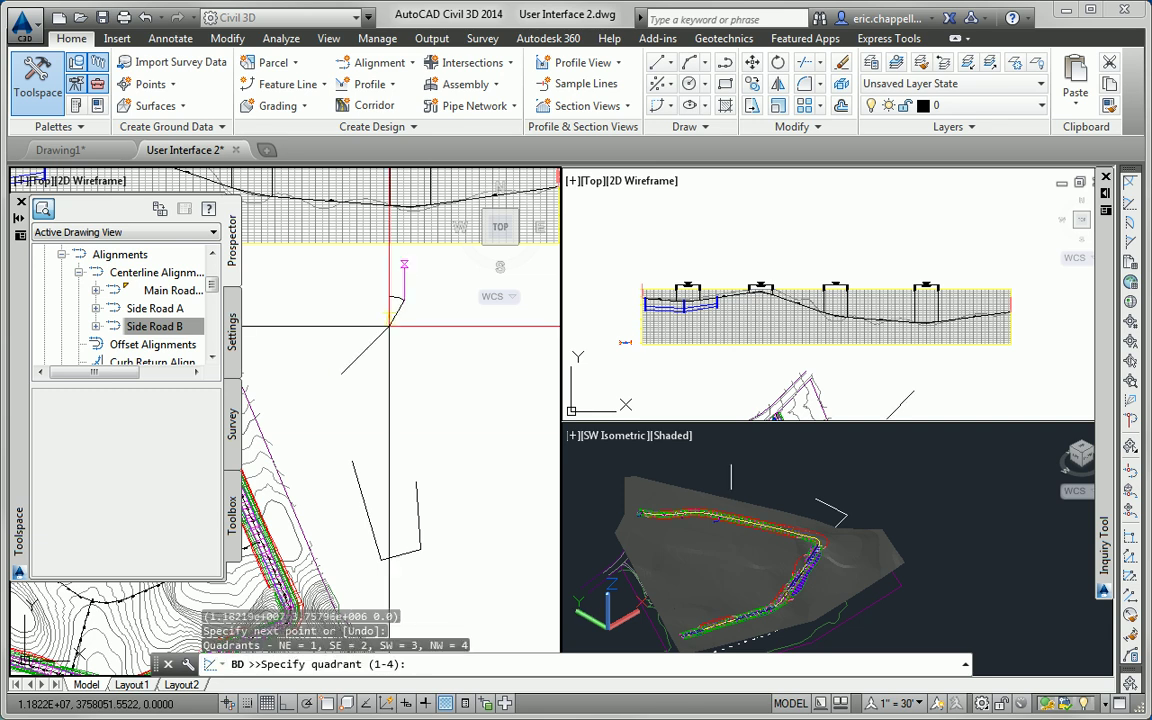
{"action": "key", "text": "Escape"}
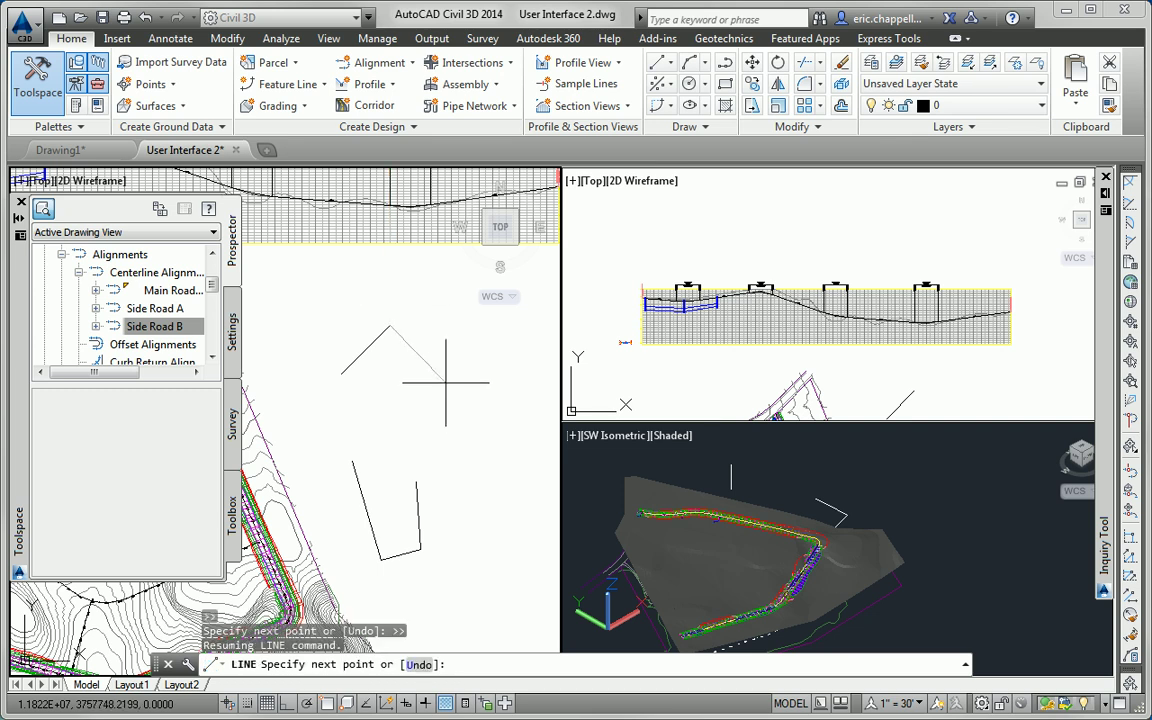
{"action": "key", "text": "Escape"}
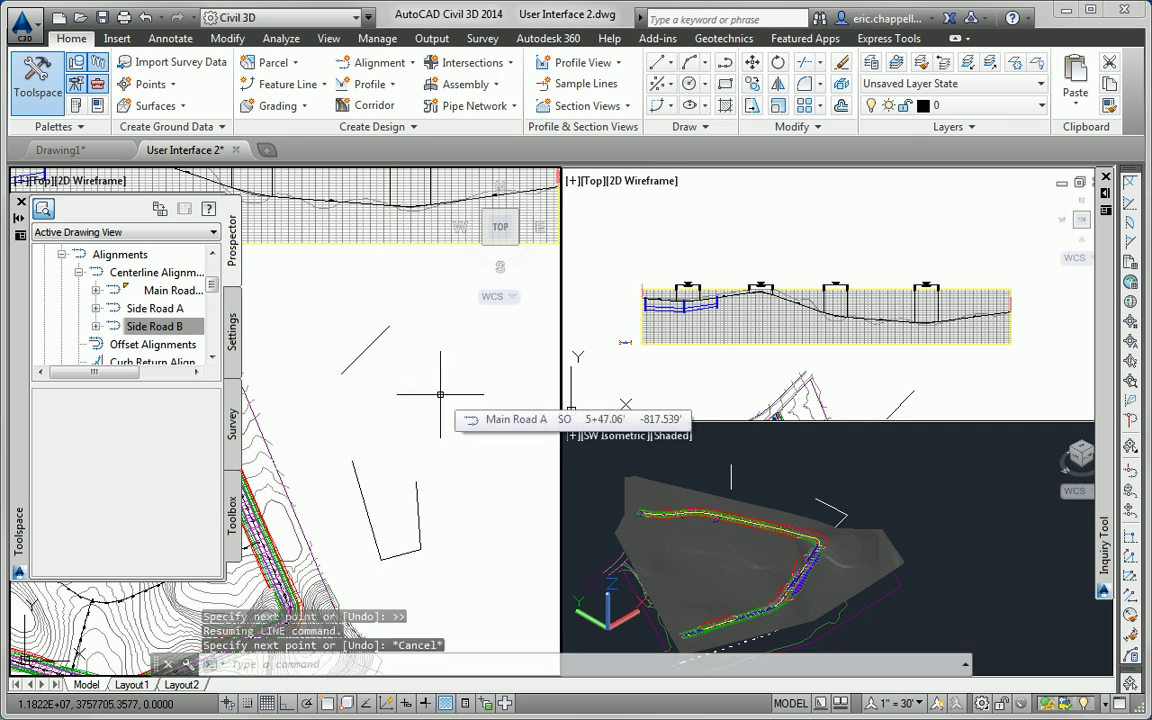
Open the Inquiry Tool and start a Surface Elevation and Grade at Point inquiry.
{"action": "left_click", "coordinate": [288, 38]}
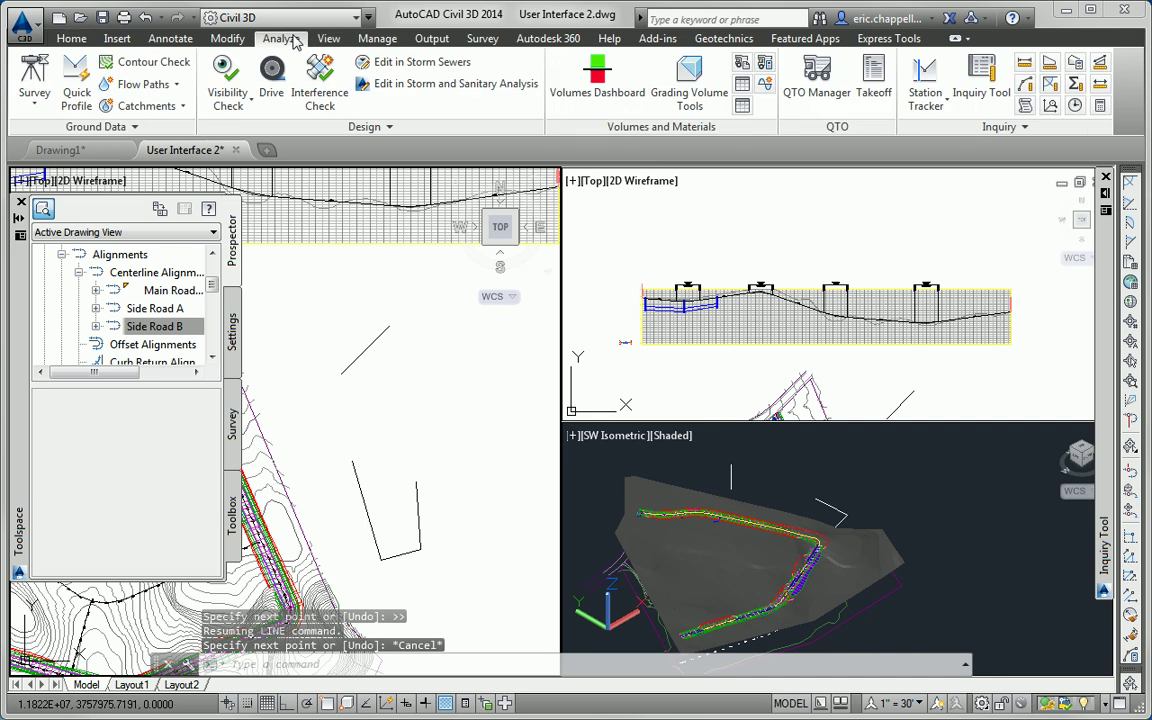
{"action": "left_click", "coordinate": [985, 93]}
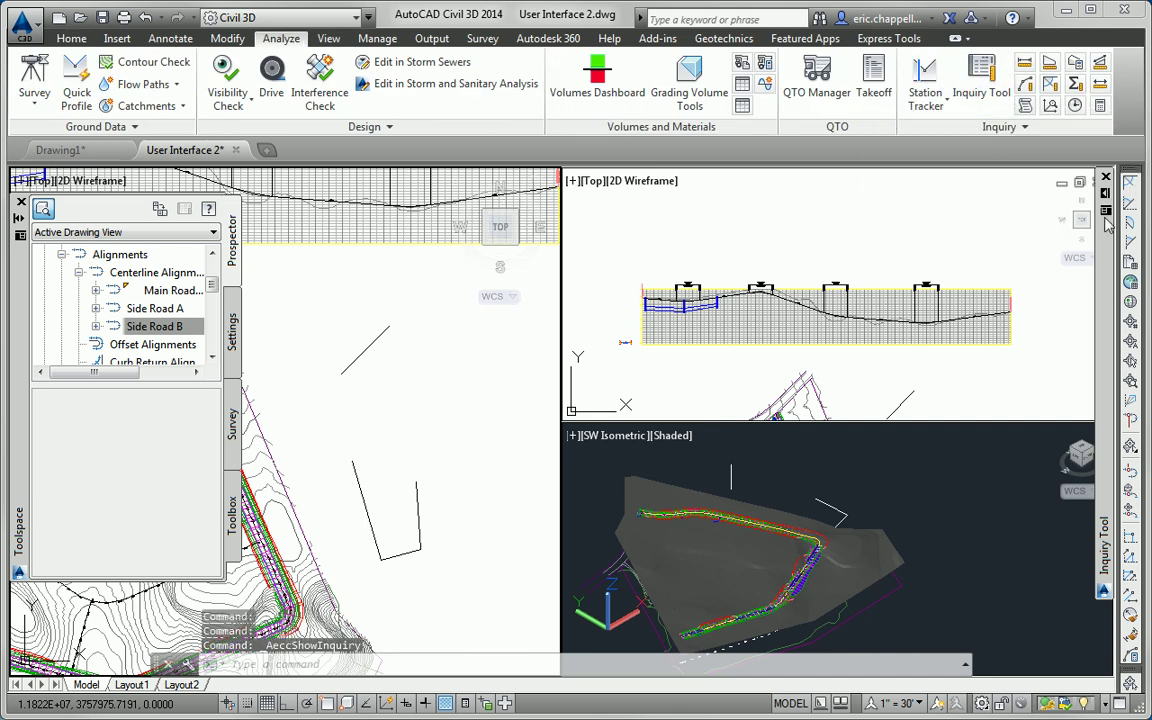
{"action": "mouse_move", "coordinate": [1107, 197]}
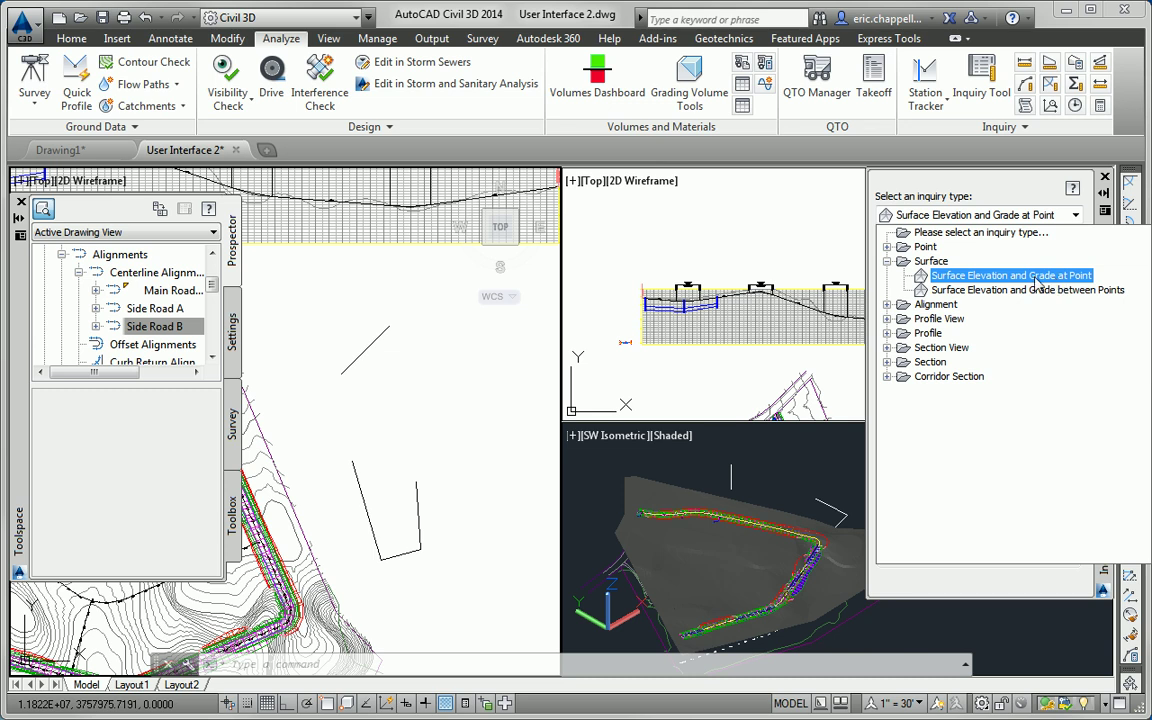
{"action": "left_click", "coordinate": [1035, 277]}
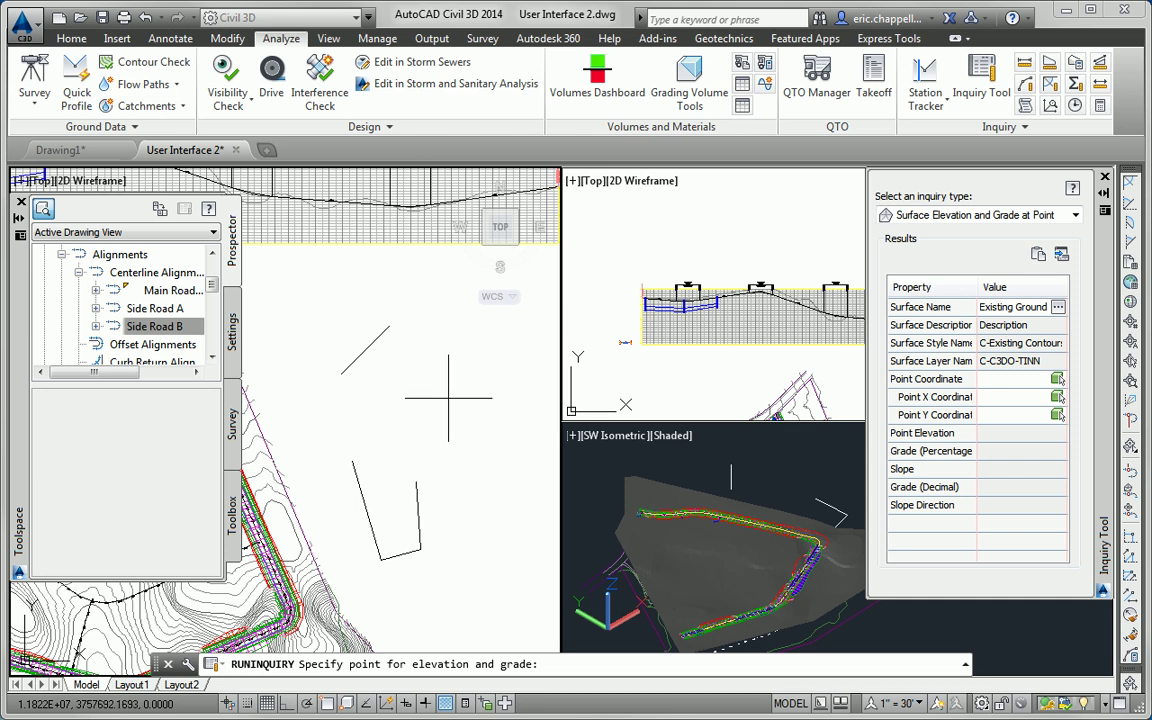
Query the Existing Ground elevation and grade at one point in the western interior of the site, just above the dashed branching line.
{"action": "scroll", "coordinate": [412, 360], "scroll_direction": "down", "scroll_amount": 5}
{"action": "left_click", "coordinate": [330, 382]}
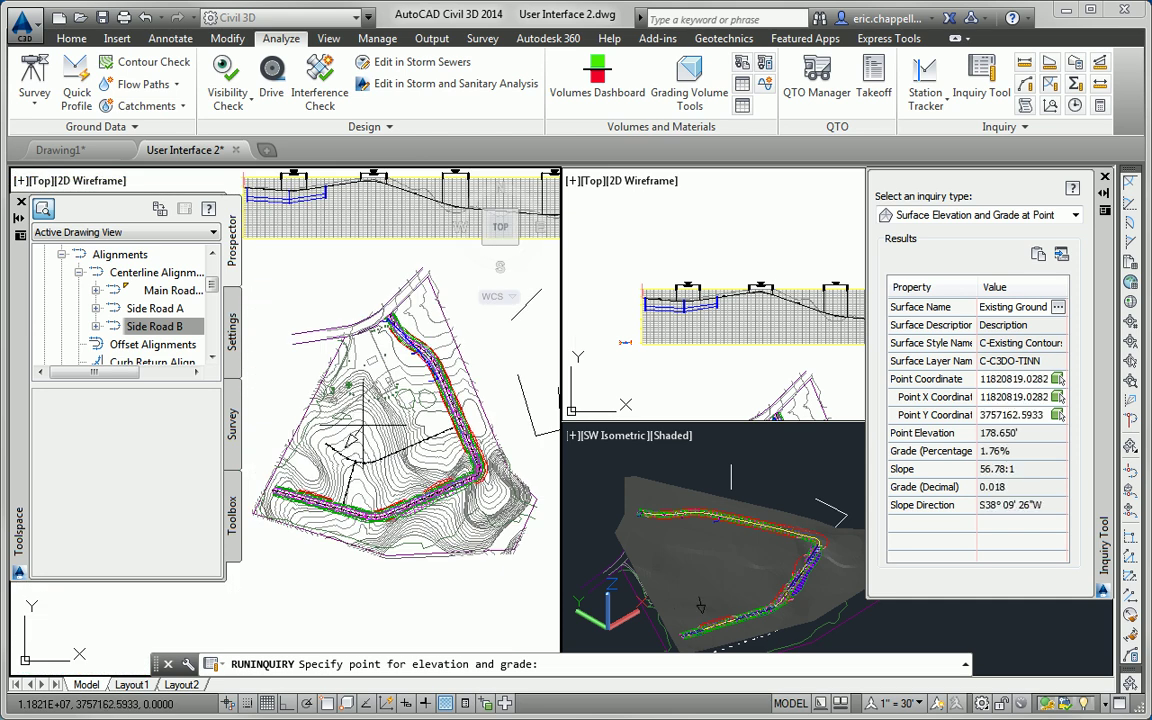
{"action": "scroll", "coordinate": [375, 420], "scroll_direction": "up", "scroll_amount": 4}
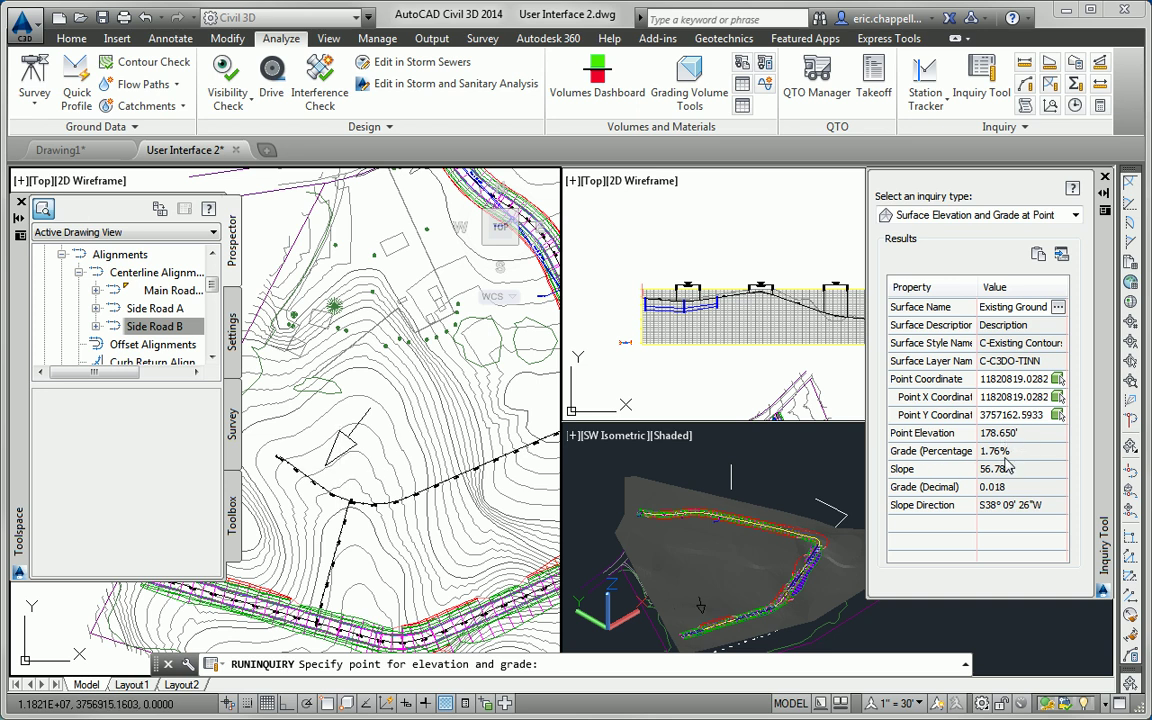
Query the Existing Ground elevation and grade at six more points, from just east of Main Road A around its southeast bend to the southern site edge.
{"action": "scroll", "coordinate": [360, 362], "scroll_direction": "down", "scroll_amount": 4}
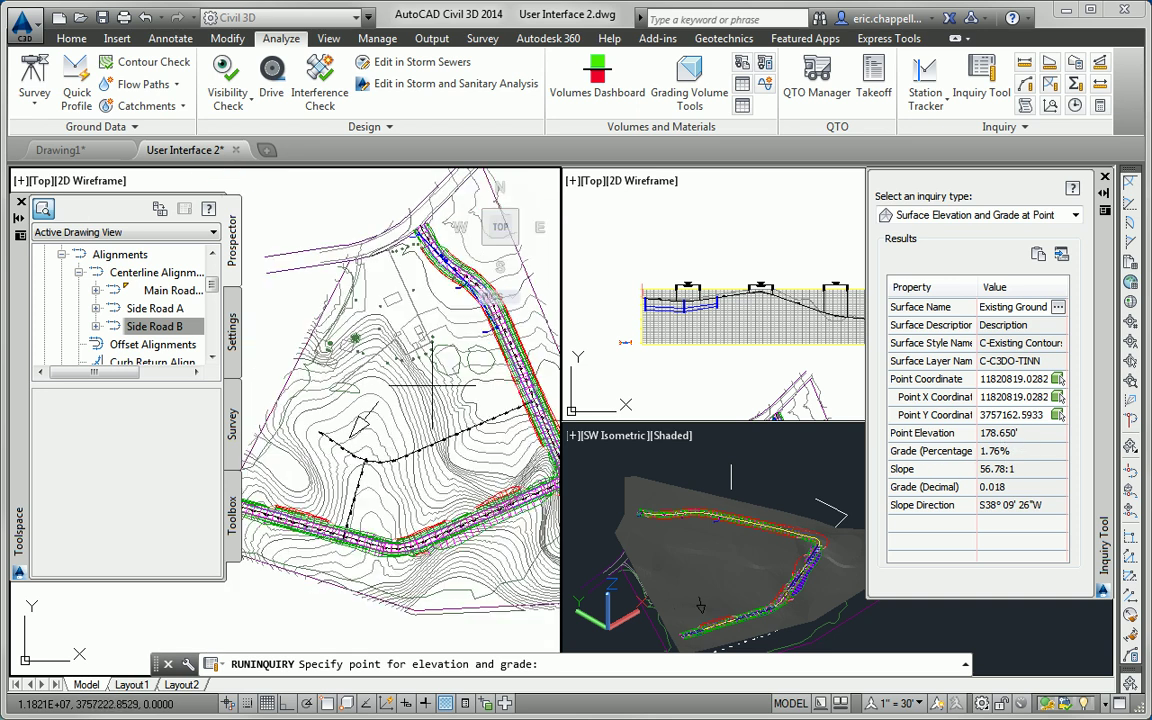
{"action": "middle_click_drag", "start_coordinate": [352, 378], "coordinate": [347, 378]}
{"action": "left_click", "coordinate": [454, 403]}
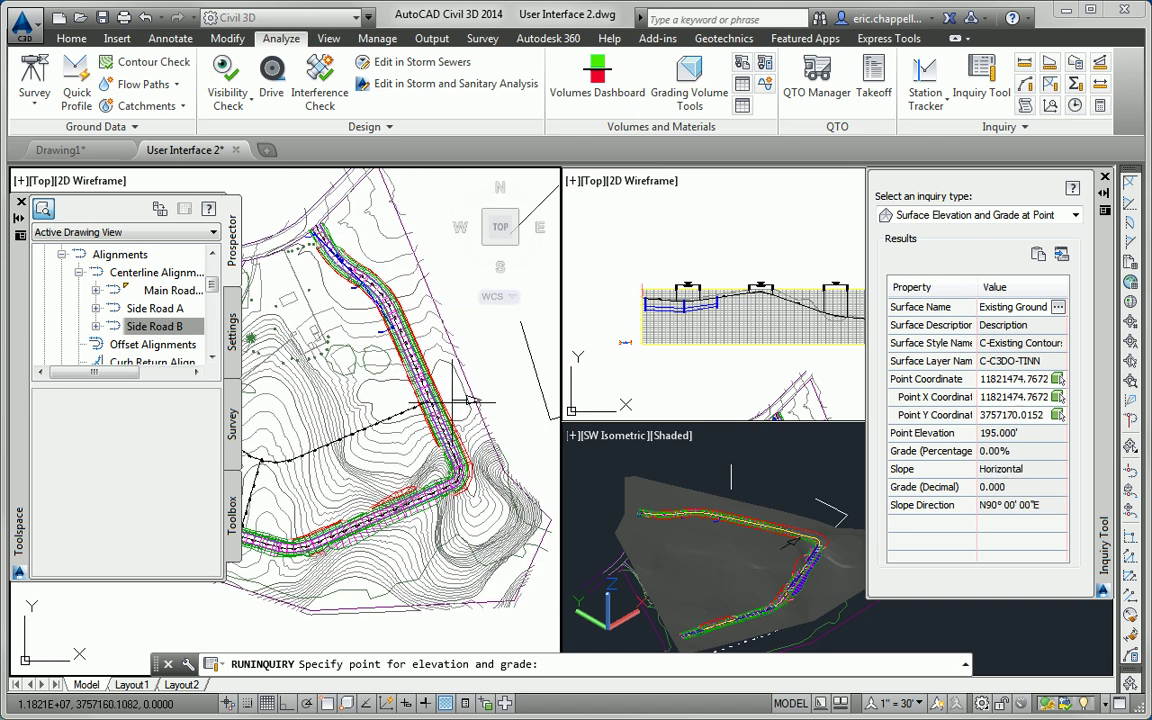
{"action": "left_click", "coordinate": [424, 463]}
{"action": "left_click", "coordinate": [478, 499]}
{"action": "left_click", "coordinate": [502, 543]}
{"action": "left_click", "coordinate": [385, 512]}
{"action": "left_click", "coordinate": [352, 572]}
{"action": "mouse_move", "coordinate": [345, 581]}
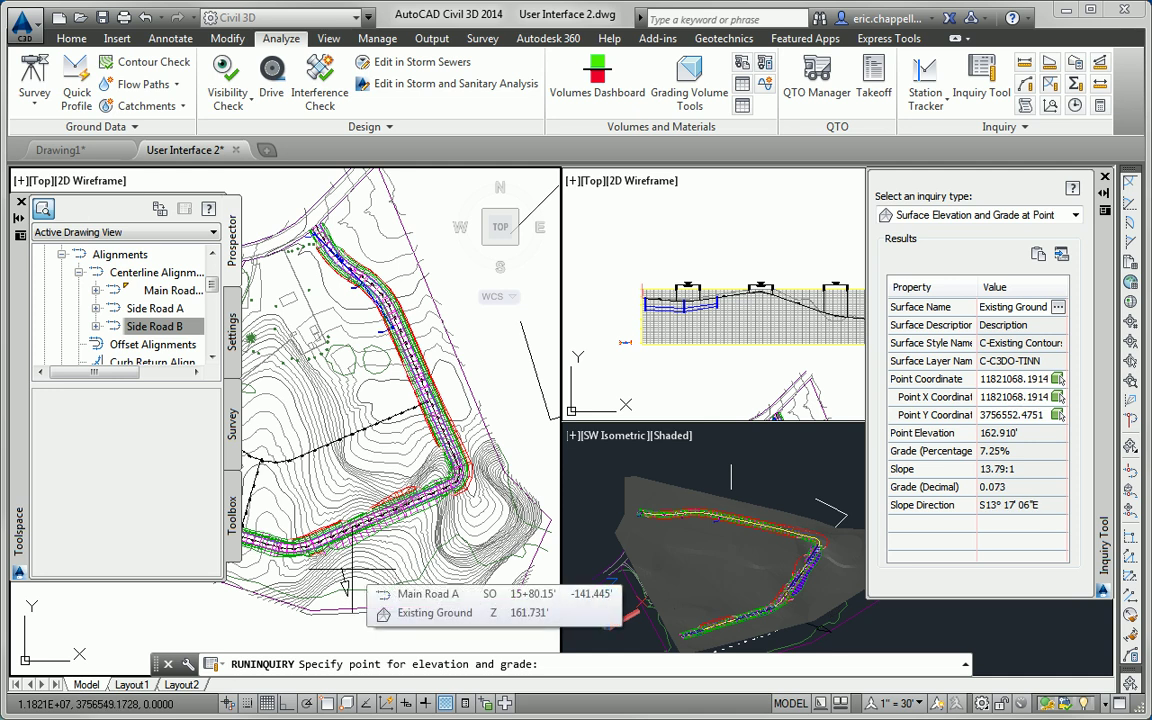